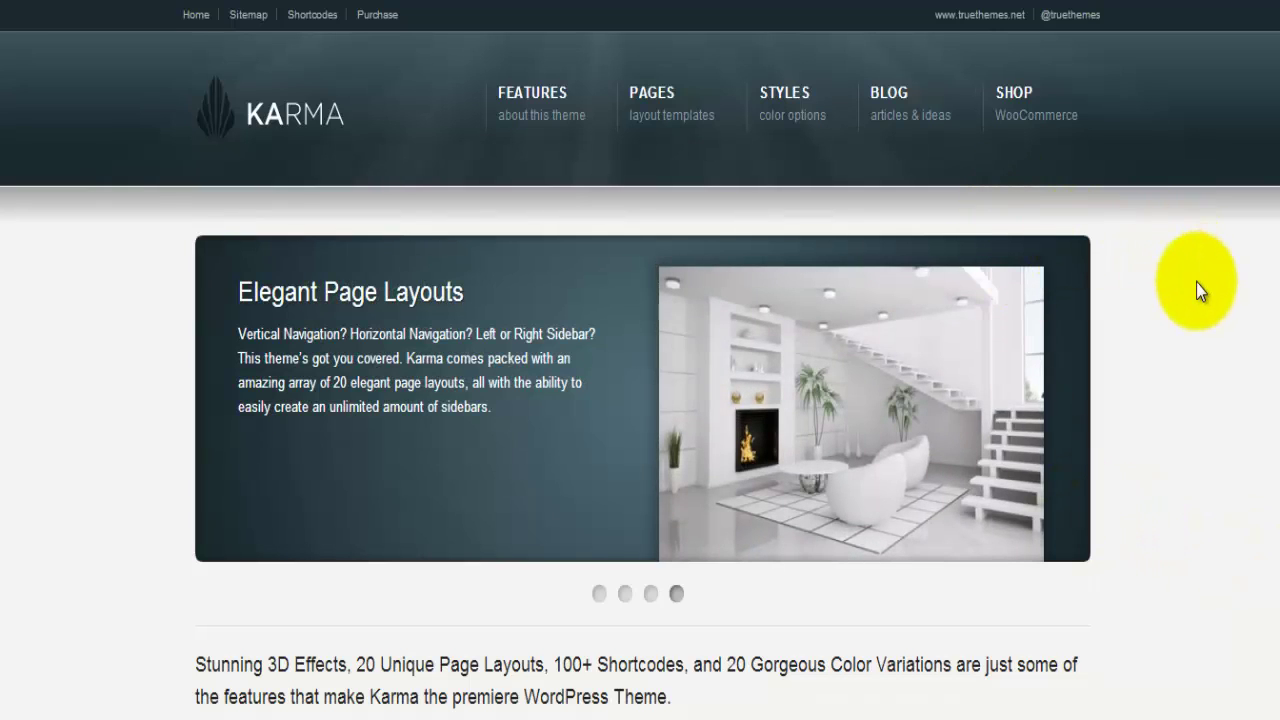
# - Scroll through the Karma theme demo homepage
pyautogui.click(1186, 286)
pyautogui.scroll(-6, 1184, 288)
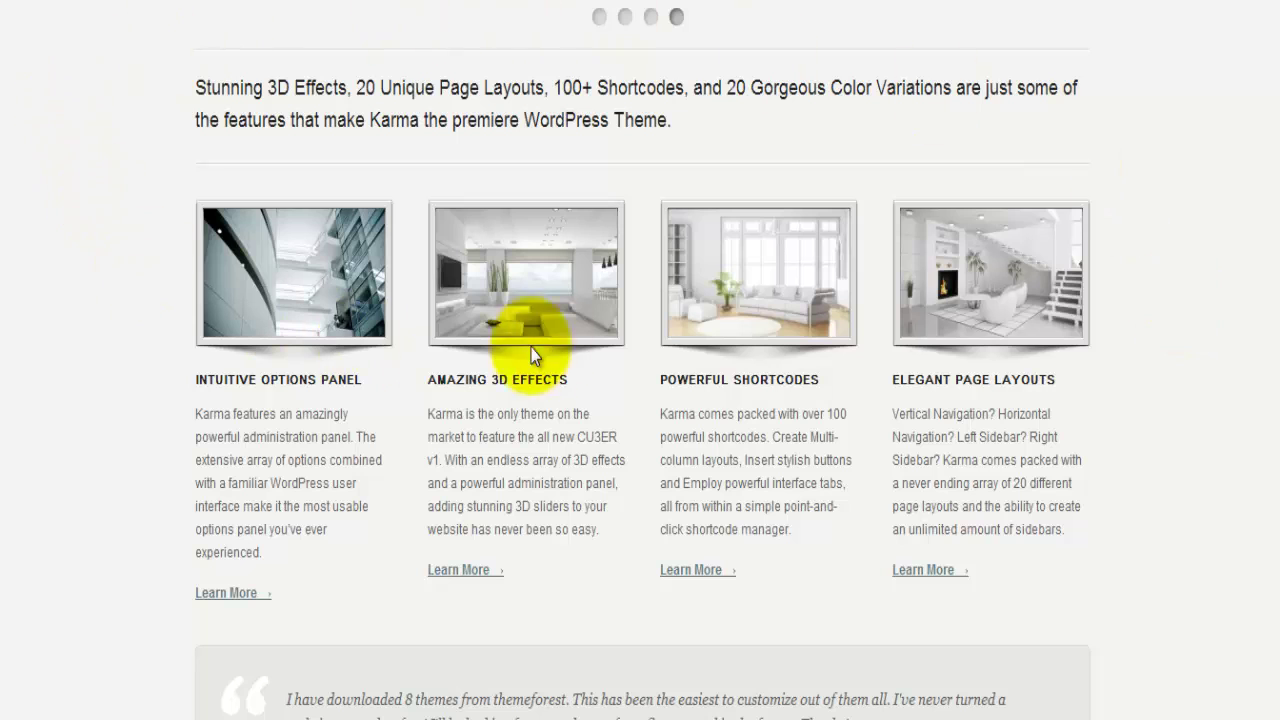
pyautogui.scroll(-8, 1146, 278)
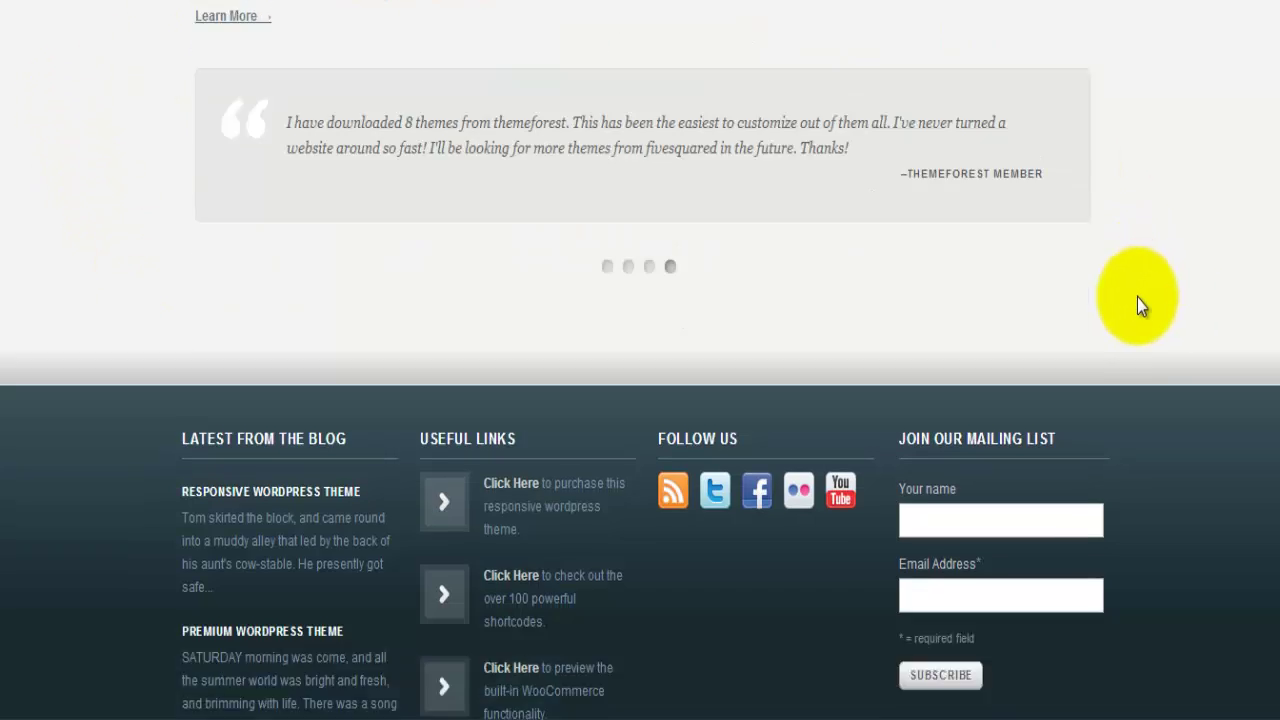
pyautogui.scroll(14, 1135, 293)
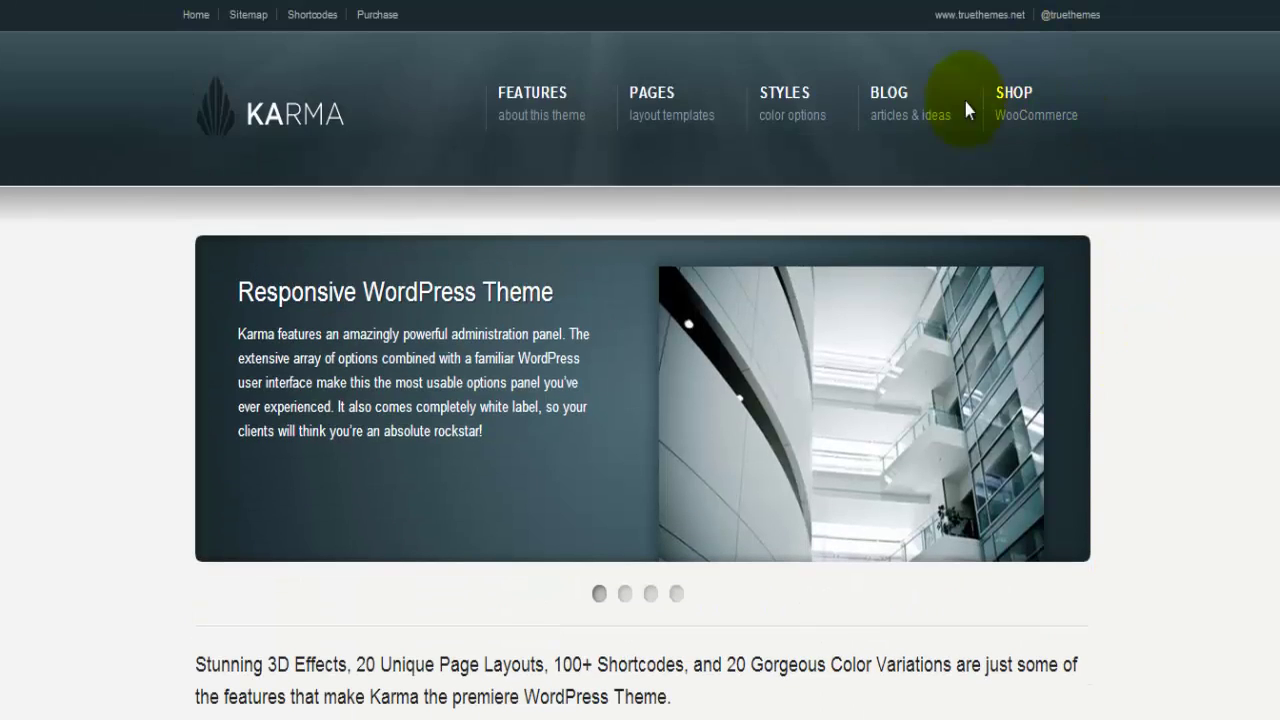
# - Go to the demo's Blog page and scroll through its posts
pyautogui.click(896, 97)
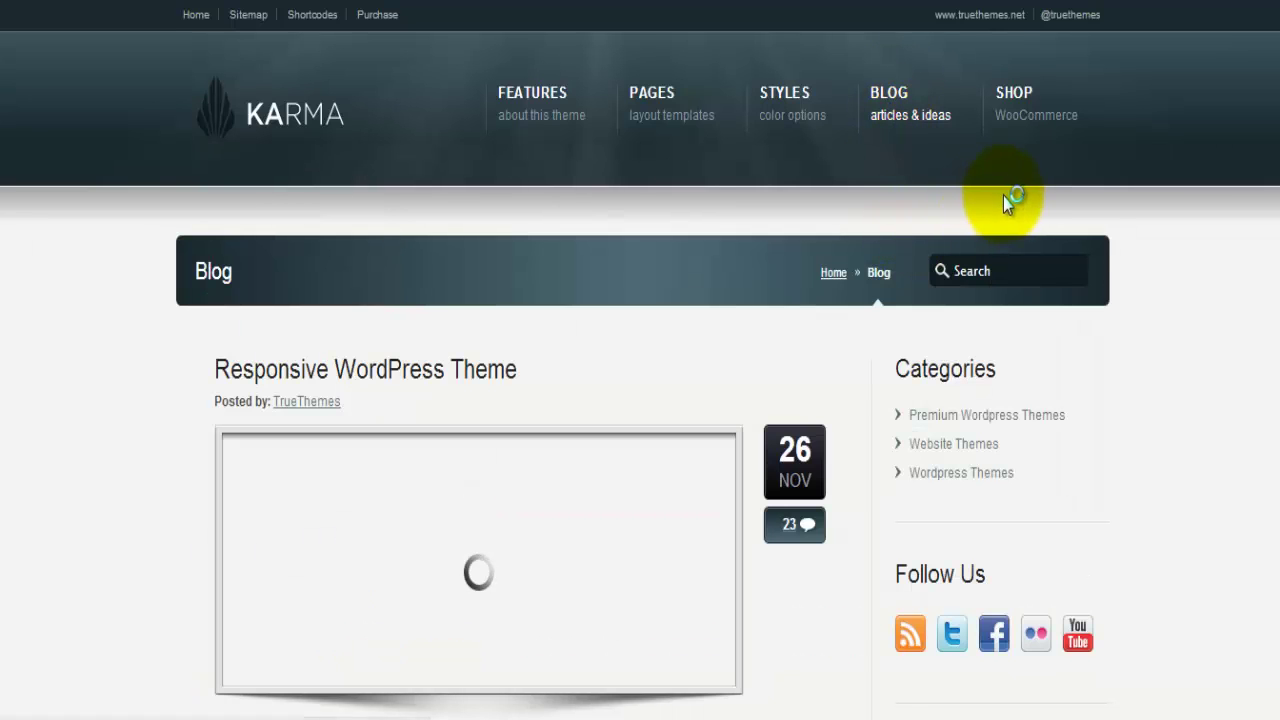
pyautogui.scroll(-3, 1105, 270)
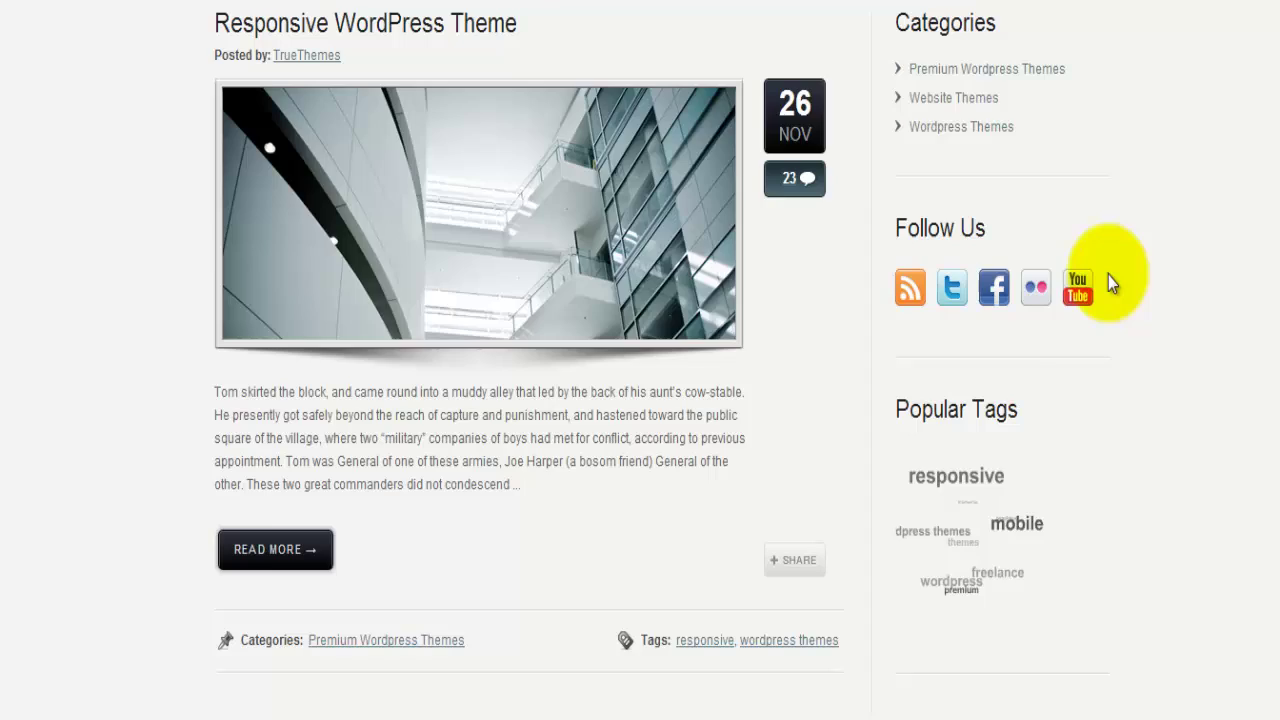
pyautogui.scroll(3, 1108, 275)
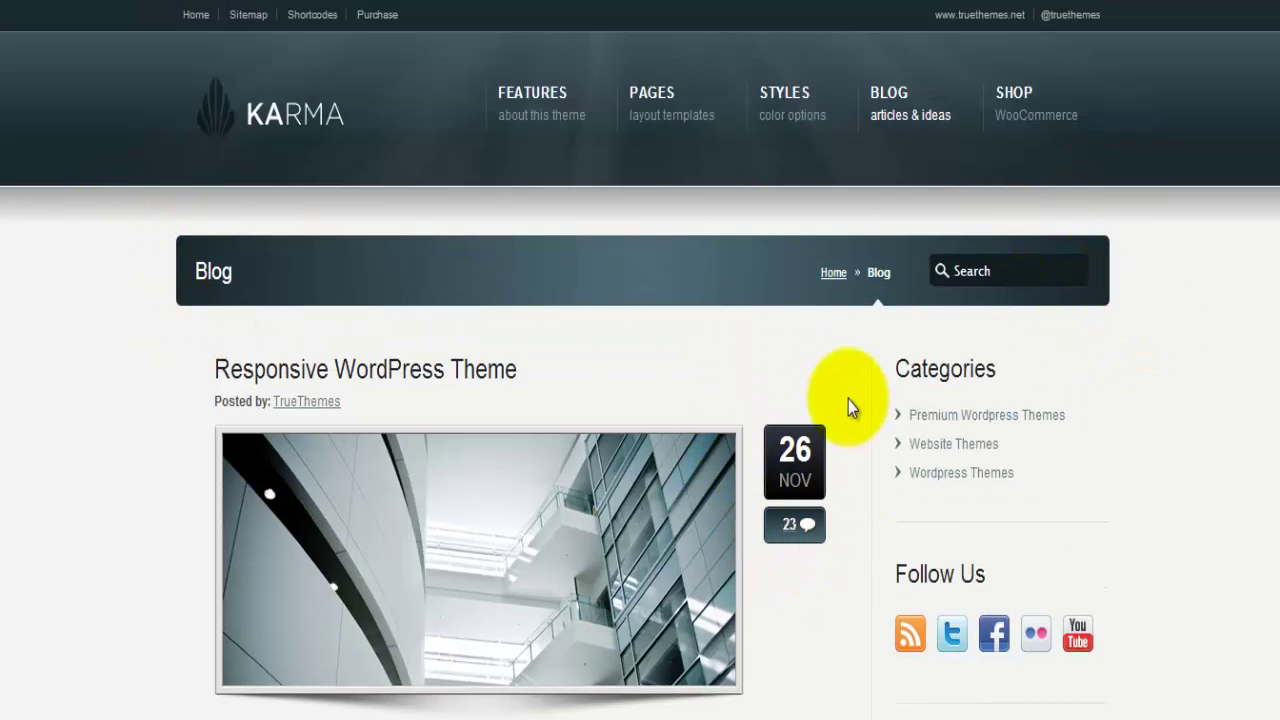
pyautogui.scroll(-3, 1034, 443)
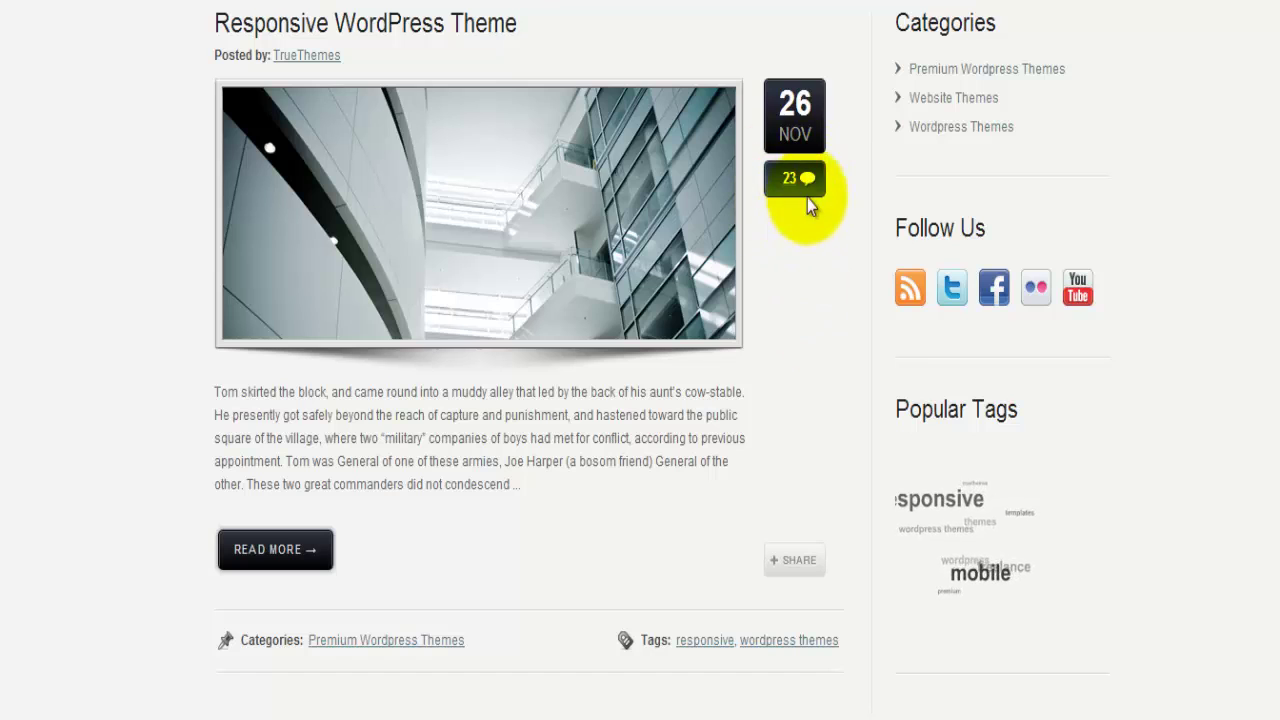
pyautogui.scroll(-1, 844, 341)
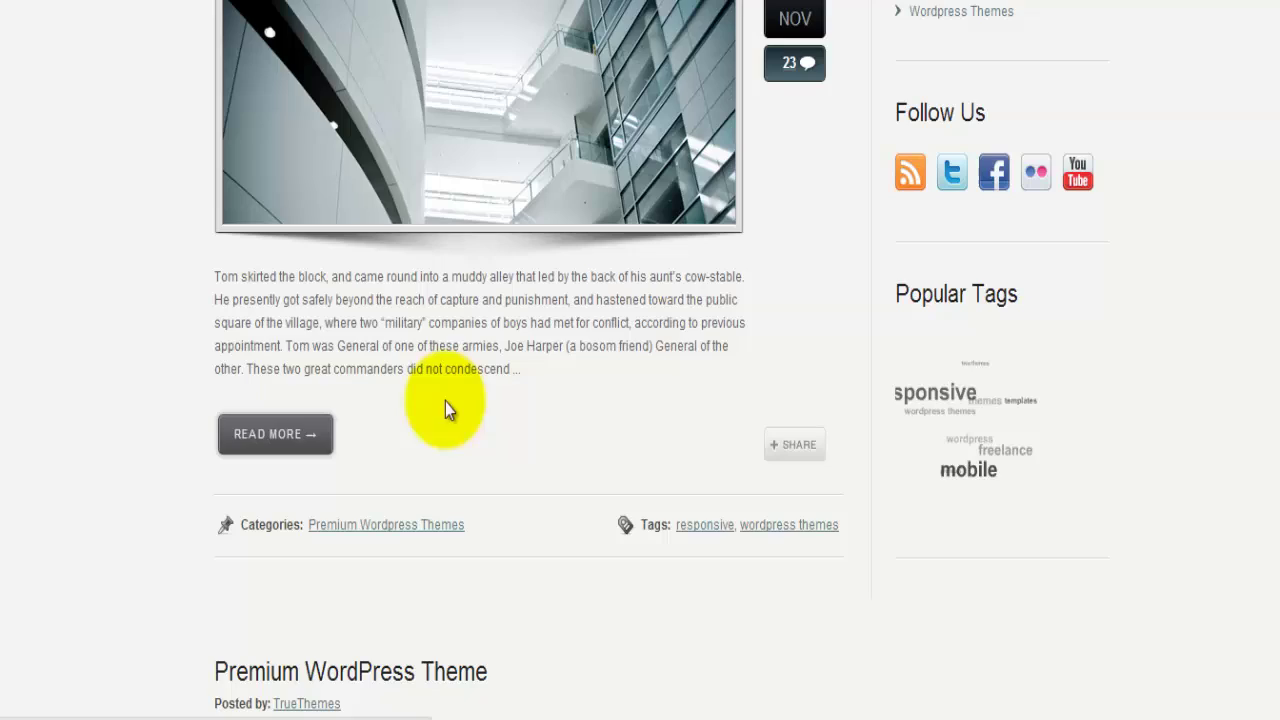
pyautogui.scroll(-3, 831, 314)
pyautogui.scroll(-1, 957, 303)
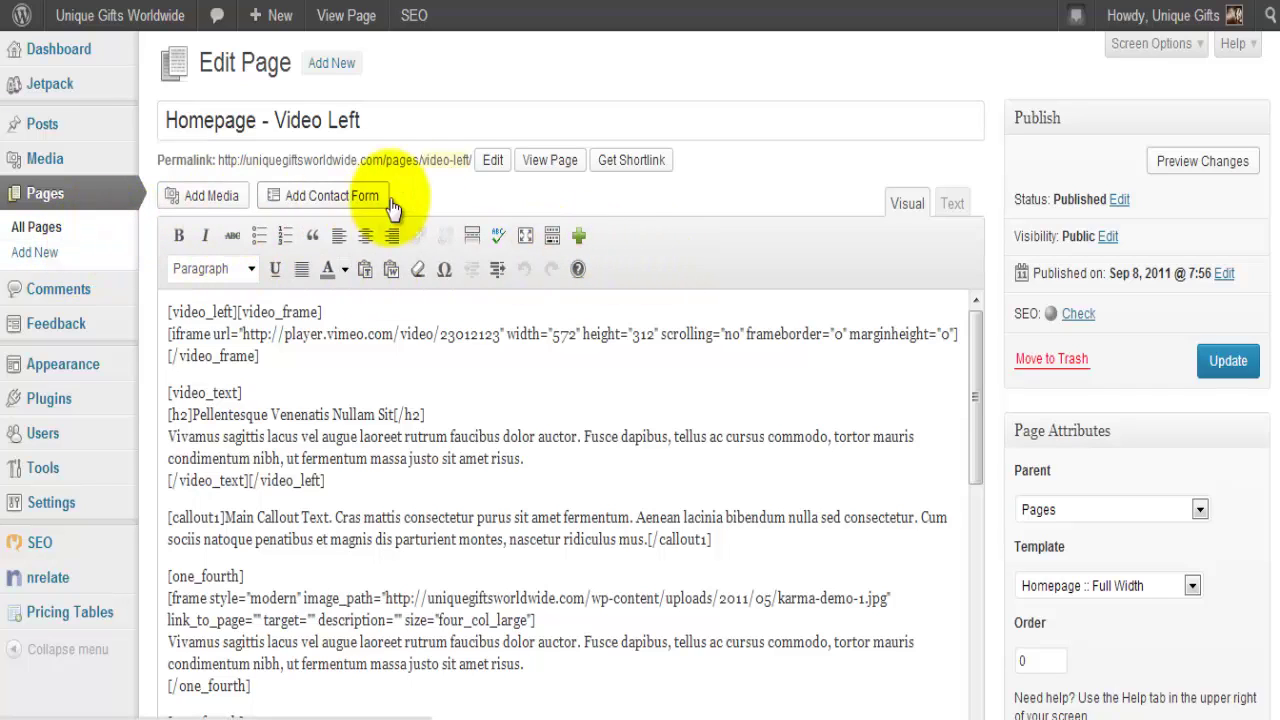
# - Create a new page and insert the Karma 'Homepage - Video (left)' shortcode layout into its body
pyautogui.click(652, 165)
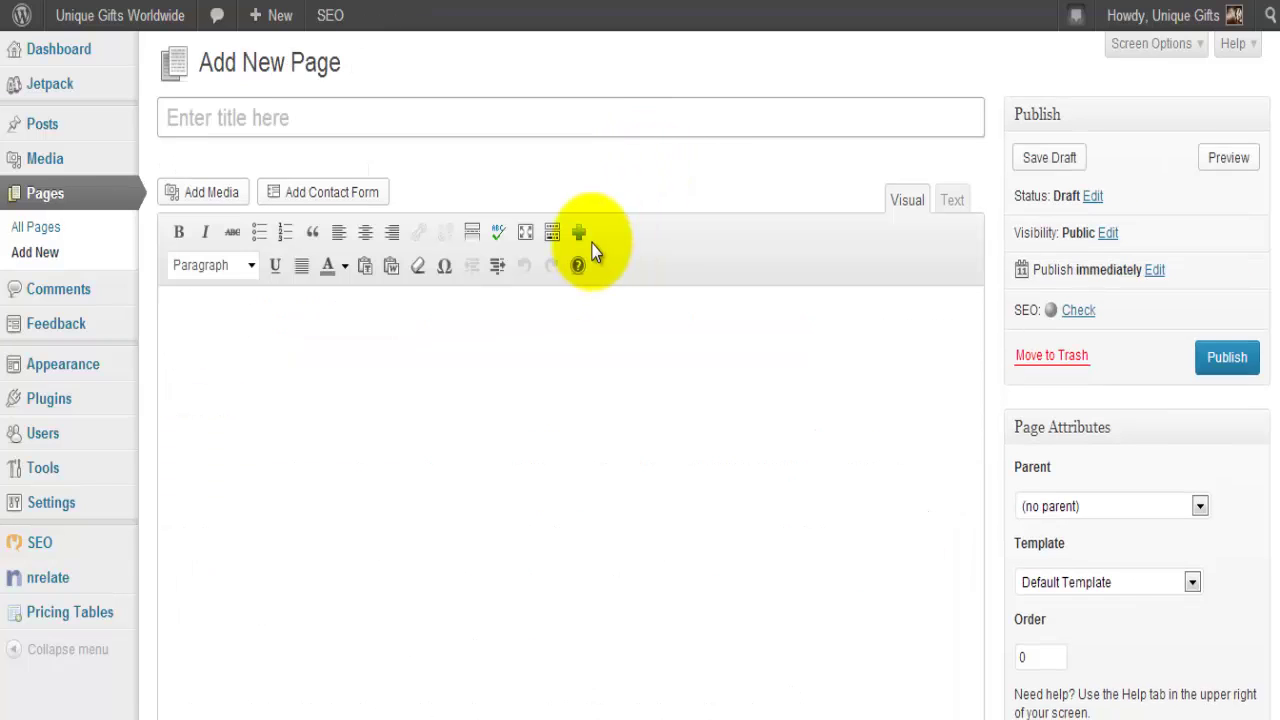
pyautogui.click(580, 237)
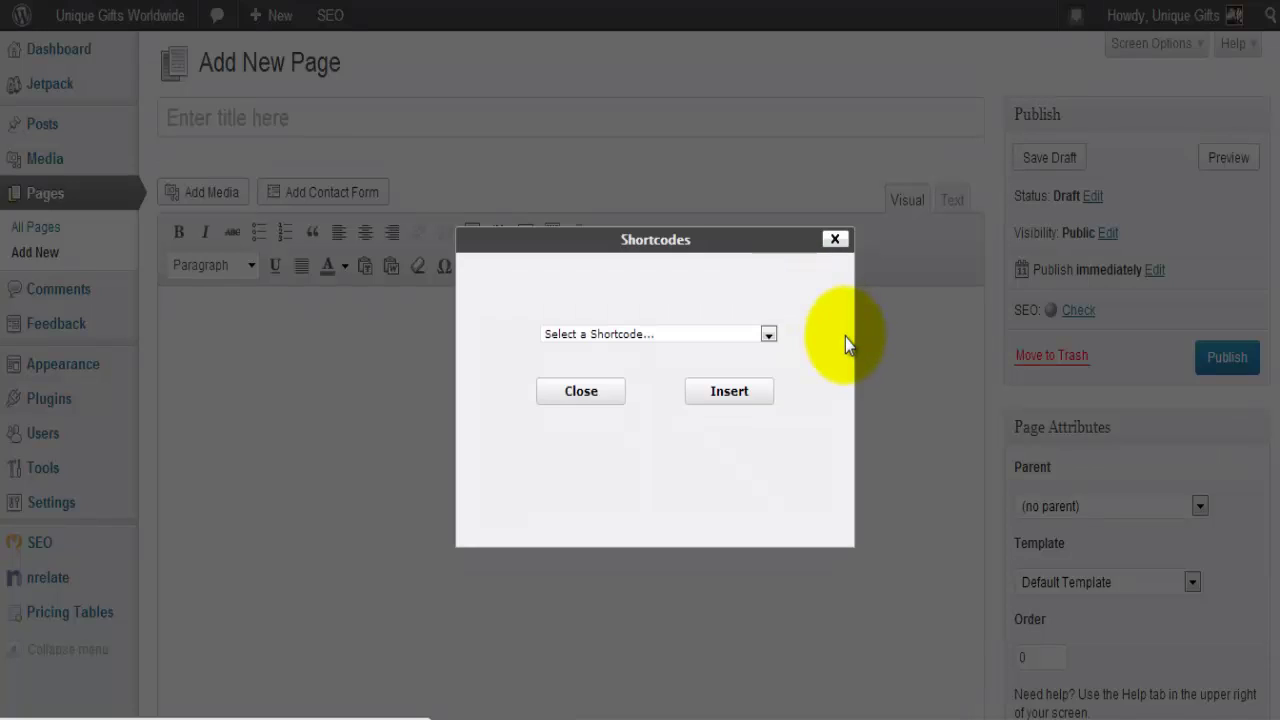
pyautogui.click(768, 334)
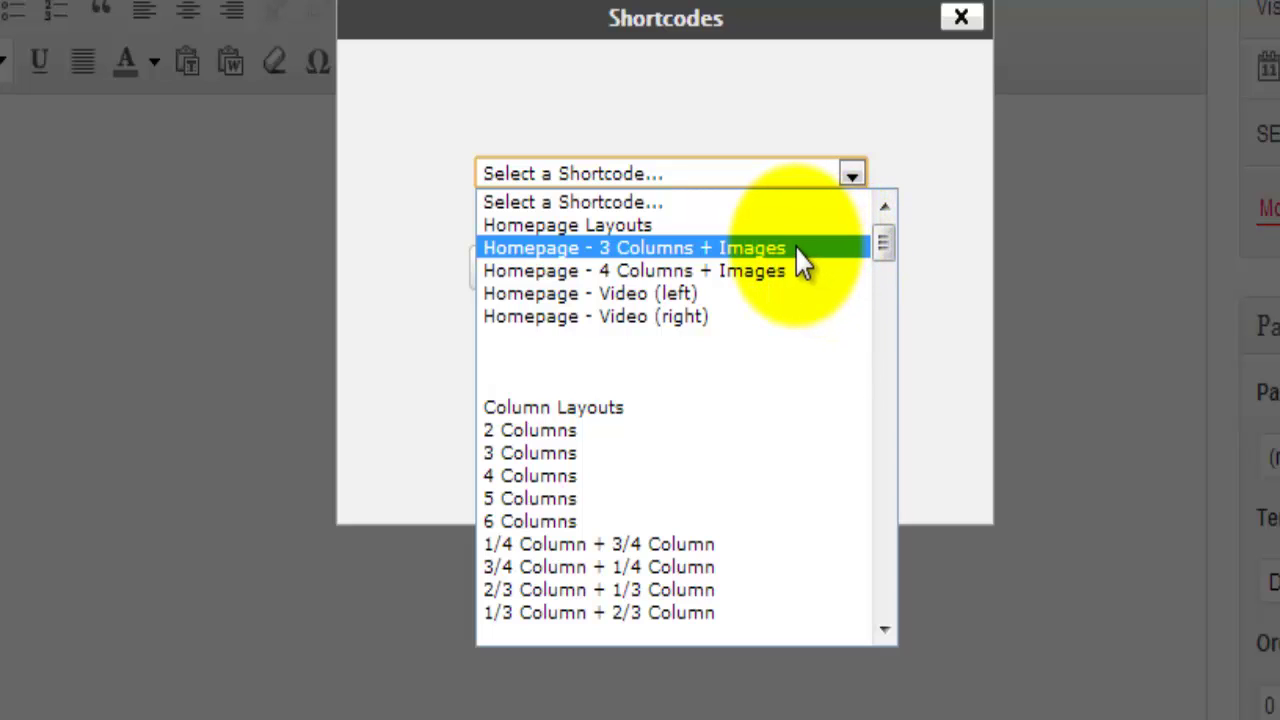
pyautogui.click(767, 294)
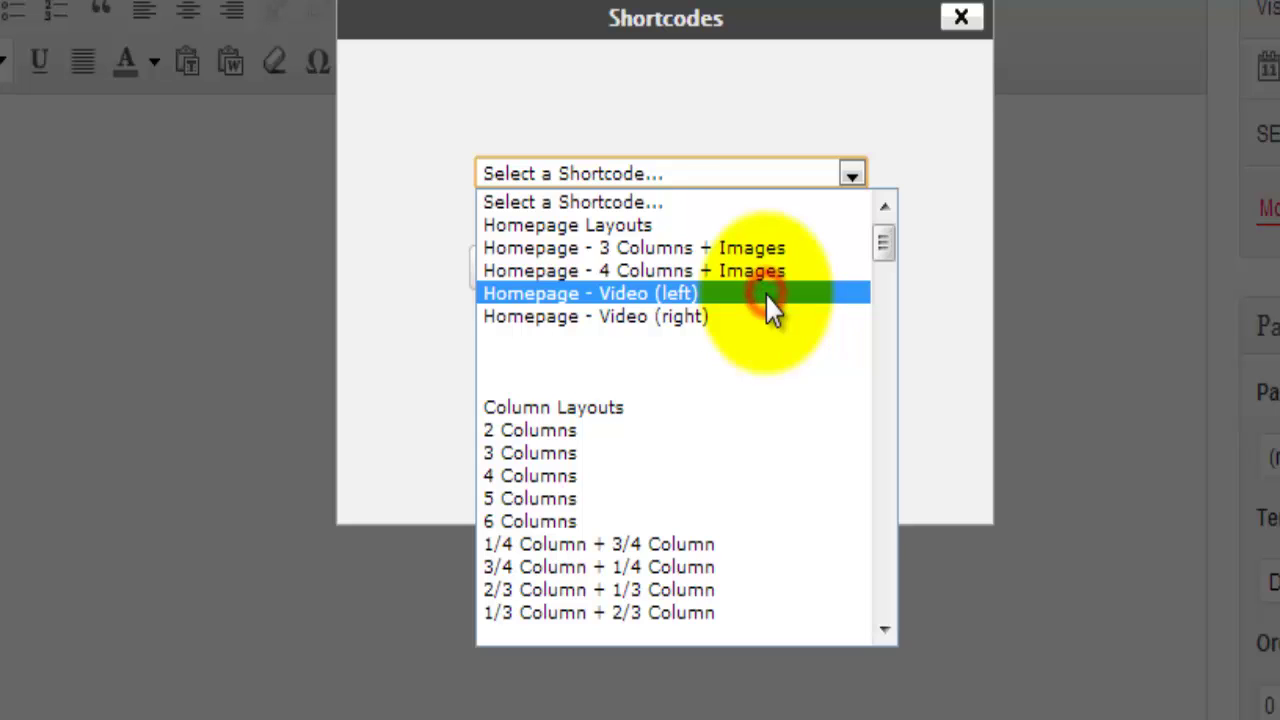
pyautogui.click(788, 274)
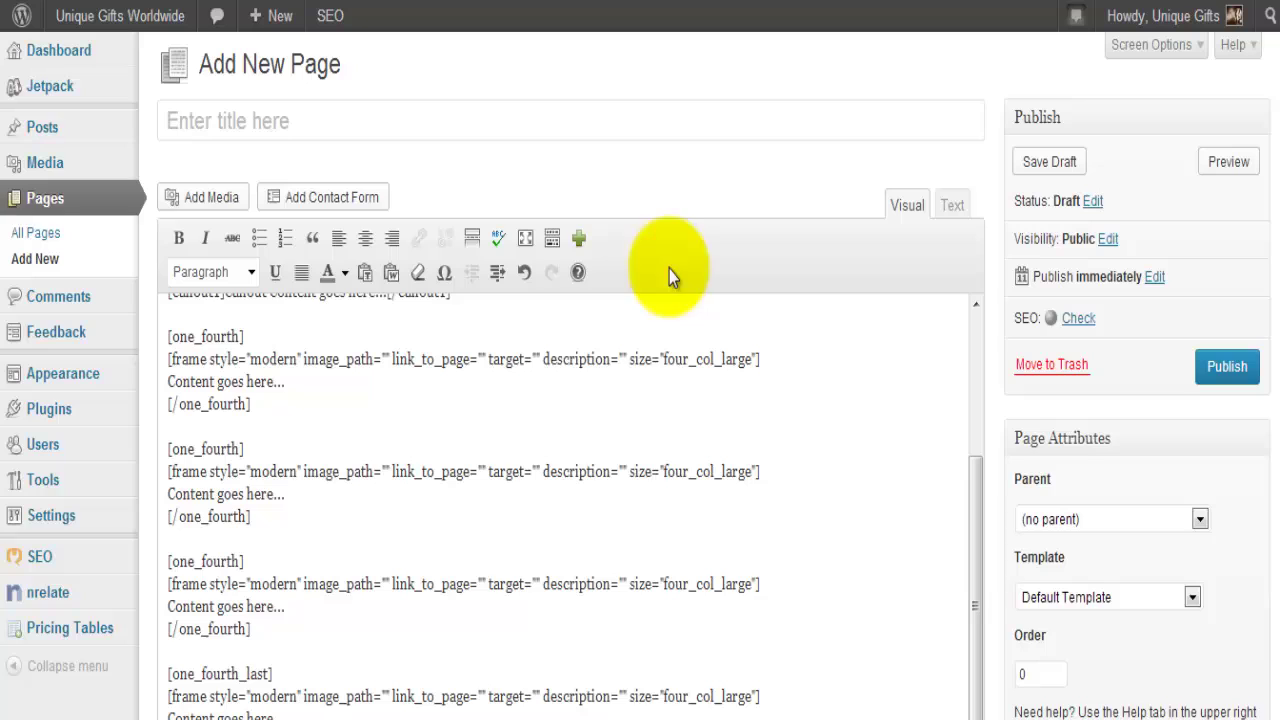
# - Title the page 'Homepage video left demo' and preview it on the site
pyautogui.click(331, 127)
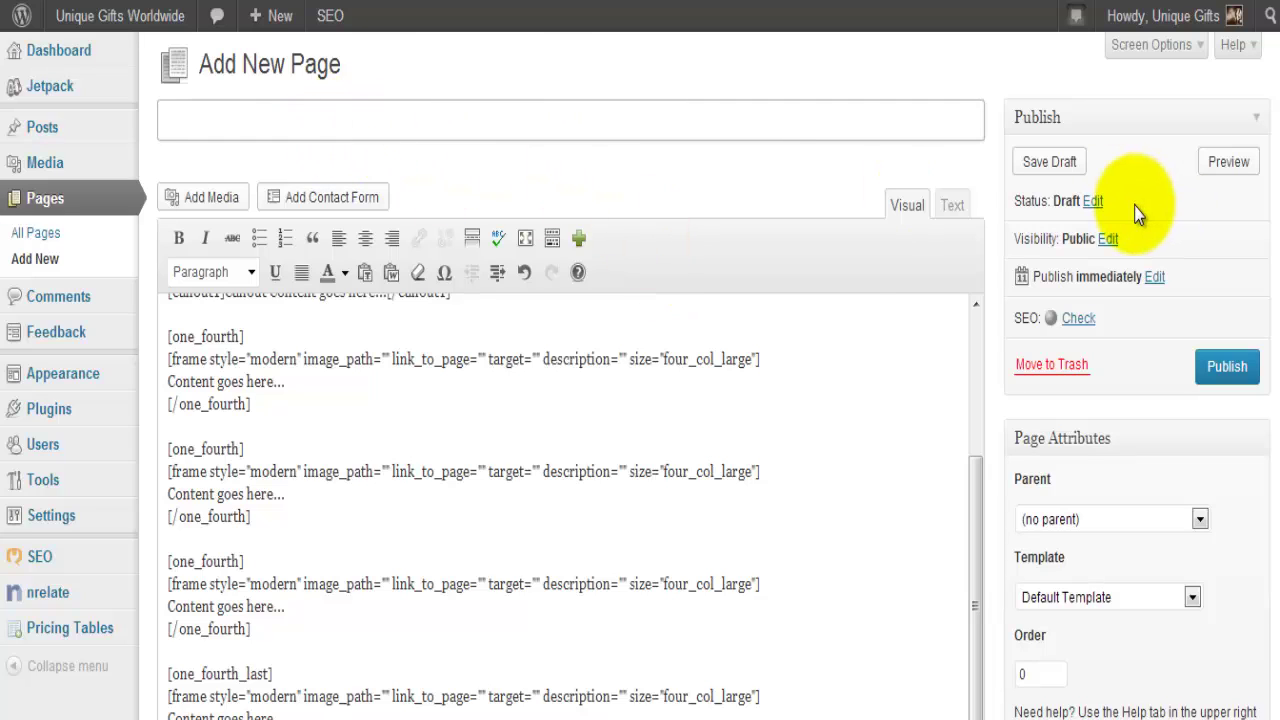
pyautogui.write('Homepage ')
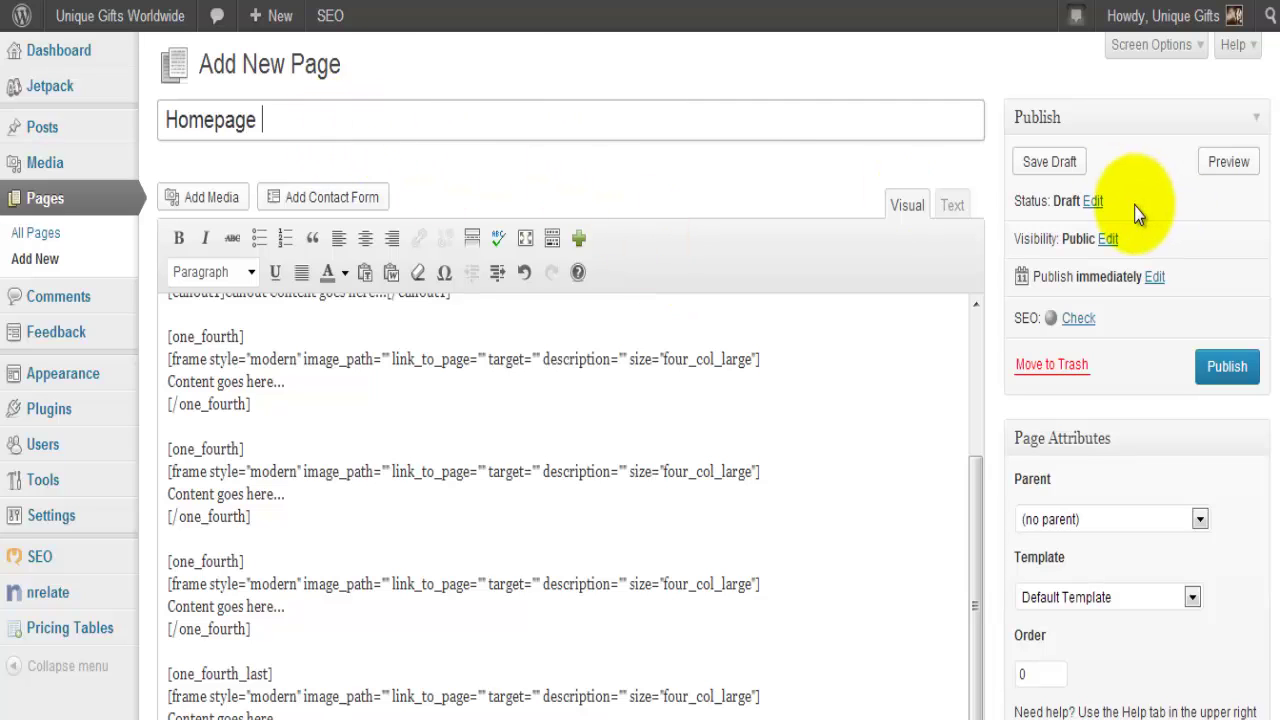
pyautogui.write('video left demo')
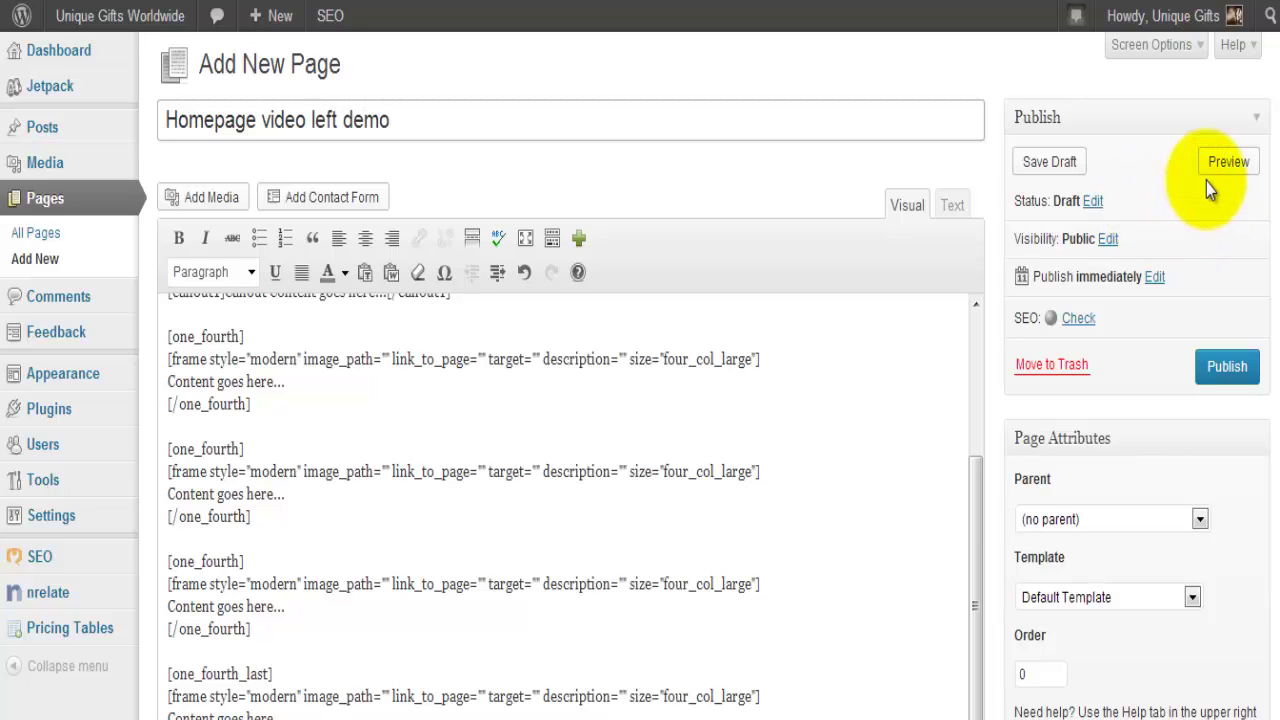
pyautogui.click(1066, 161)
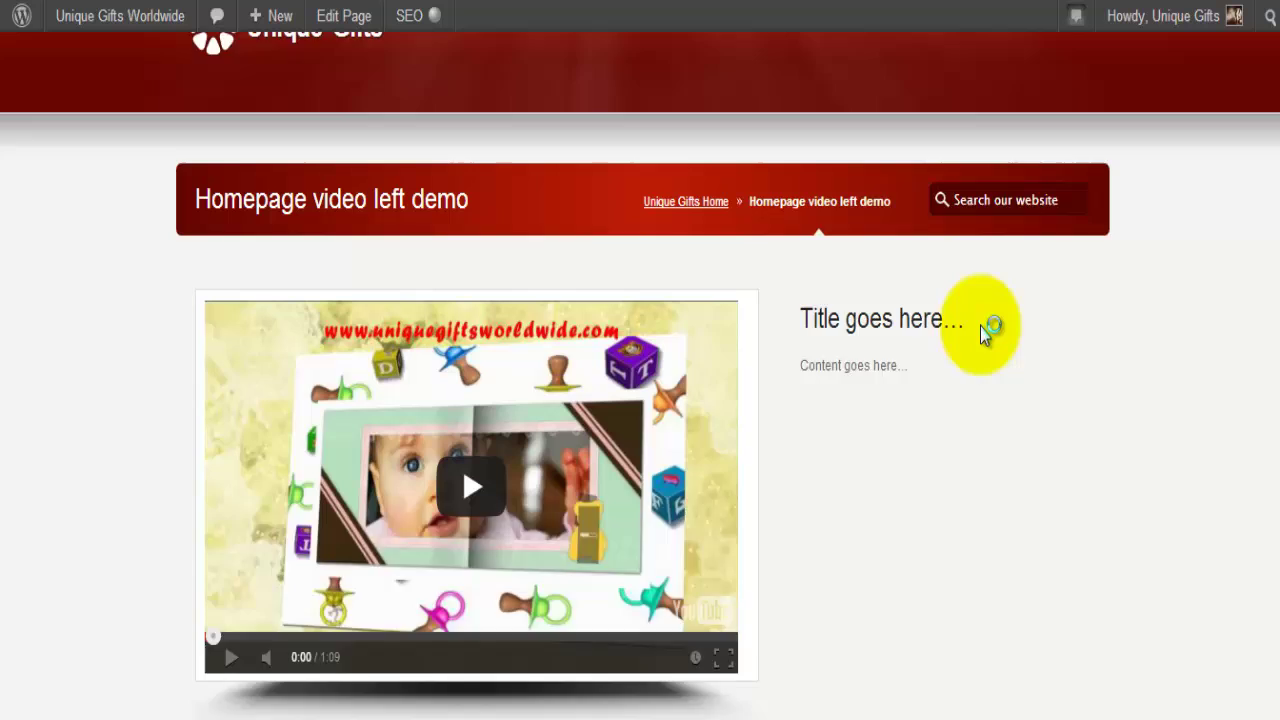
# - Scroll through the page preview to inspect the video-left layout
pyautogui.scroll(-1, 975, 330)
pyautogui.scroll(-1, 916, 341)
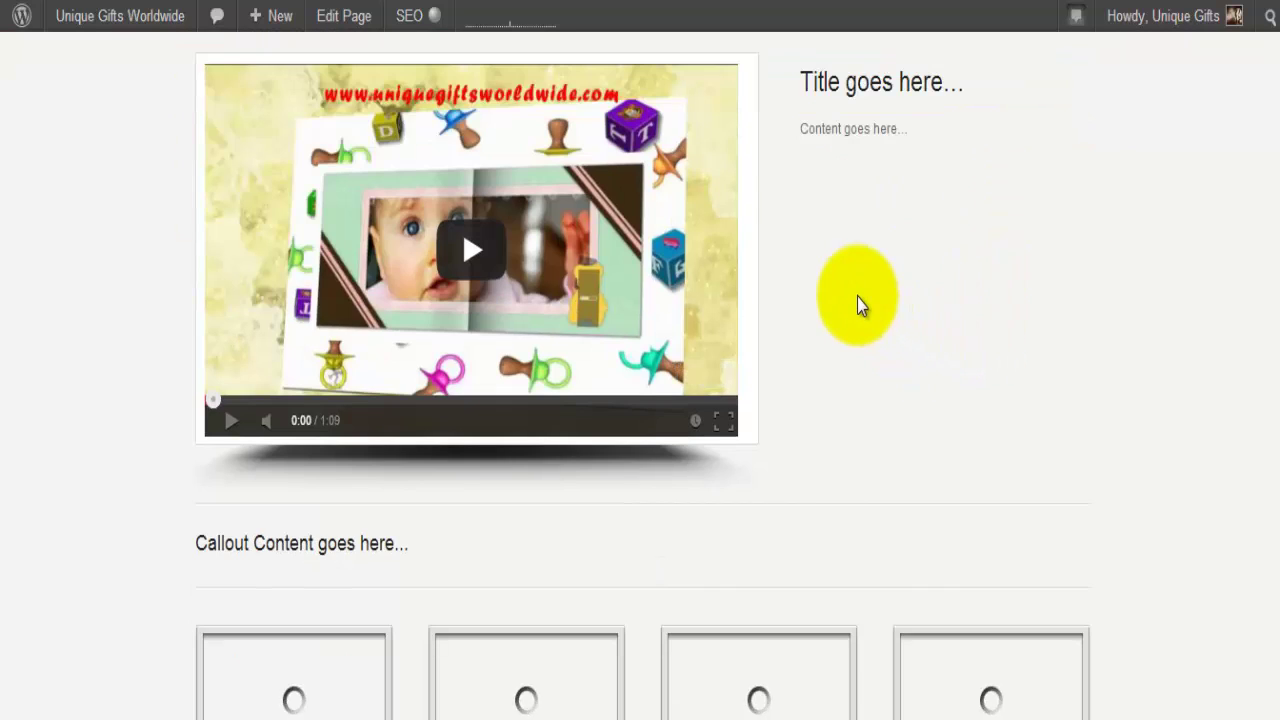
pyautogui.scroll(-2, 857, 300)
pyautogui.scroll(3, 900, 308)
pyautogui.scroll(-4, 860, 330)
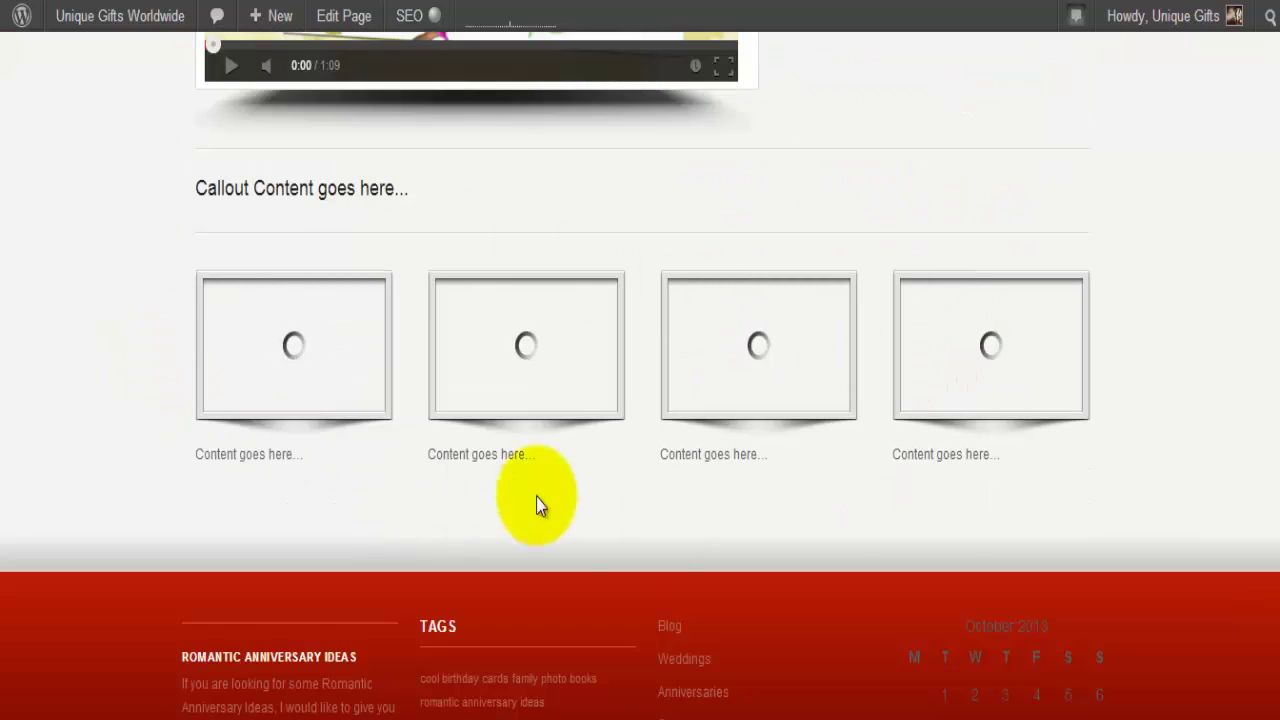
pyautogui.scroll(-2, 926, 308)
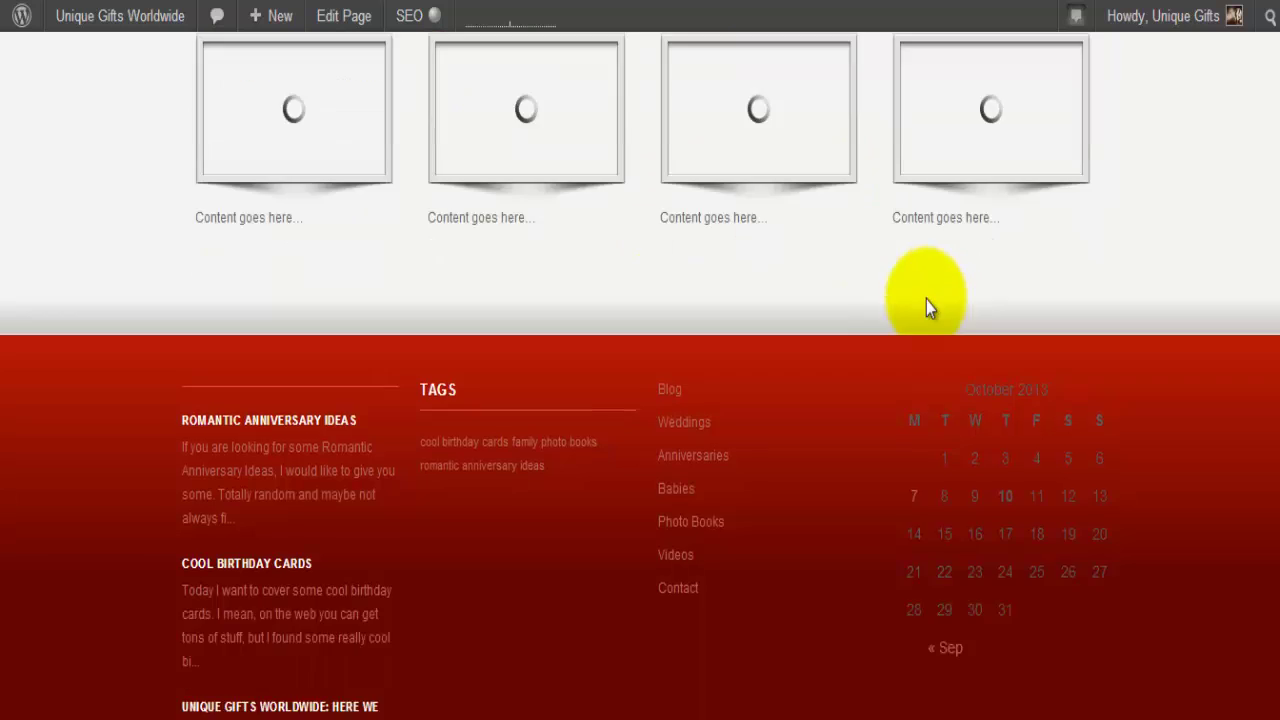
pyautogui.scroll(-2, 945, 370)
pyautogui.scroll(10, 960, 434)
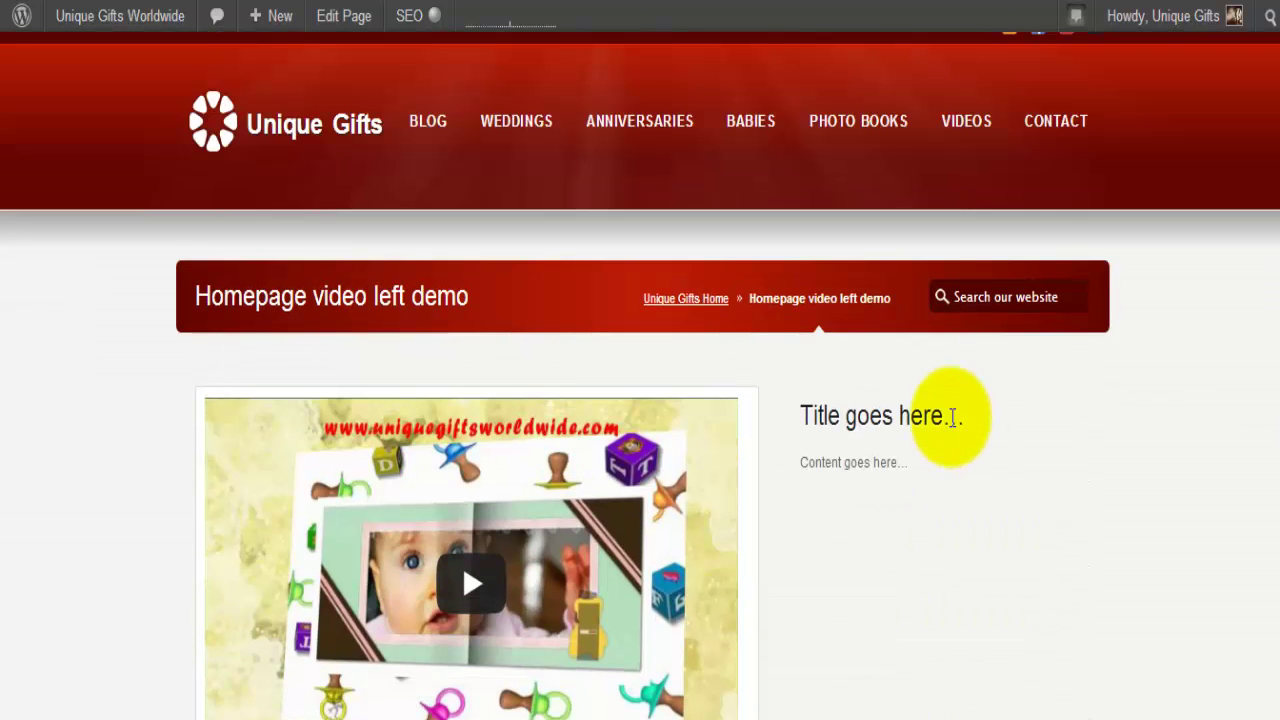
pyautogui.scroll(-1, 951, 420)
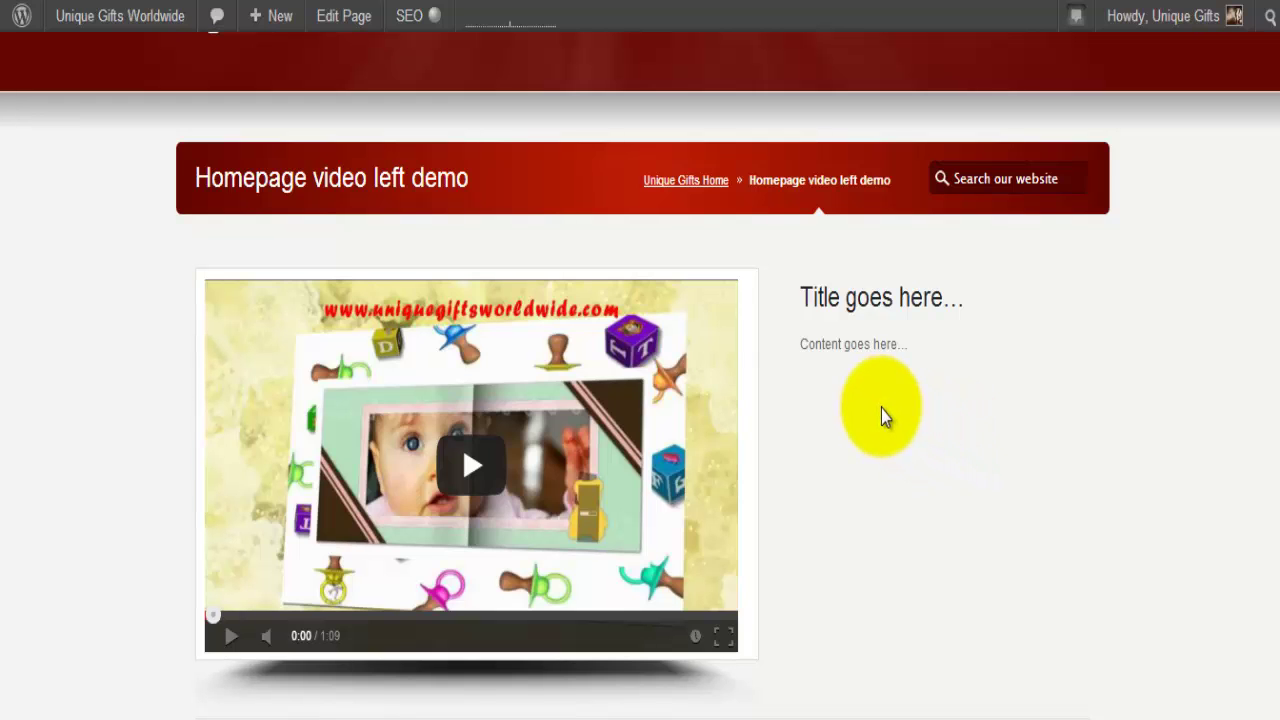
pyautogui.scroll(-4, 1006, 432)
pyautogui.scroll(2, 1006, 429)
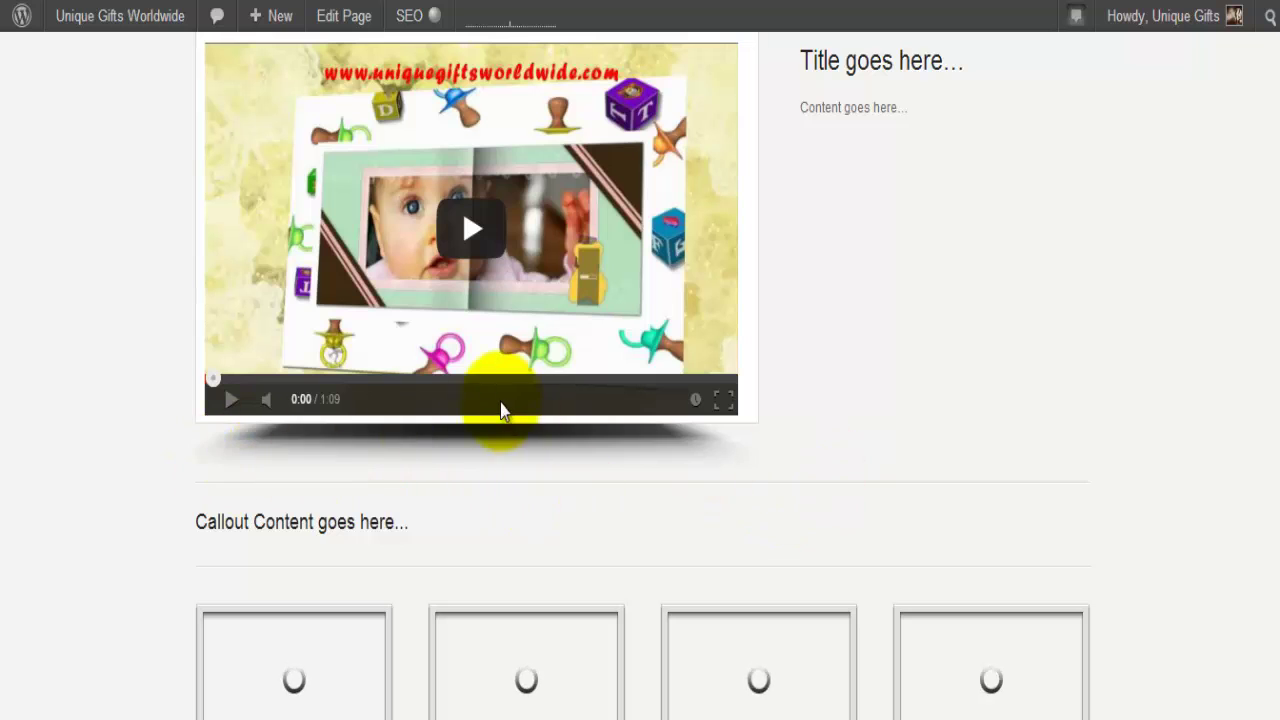
pyautogui.scroll(4, 1096, 390)
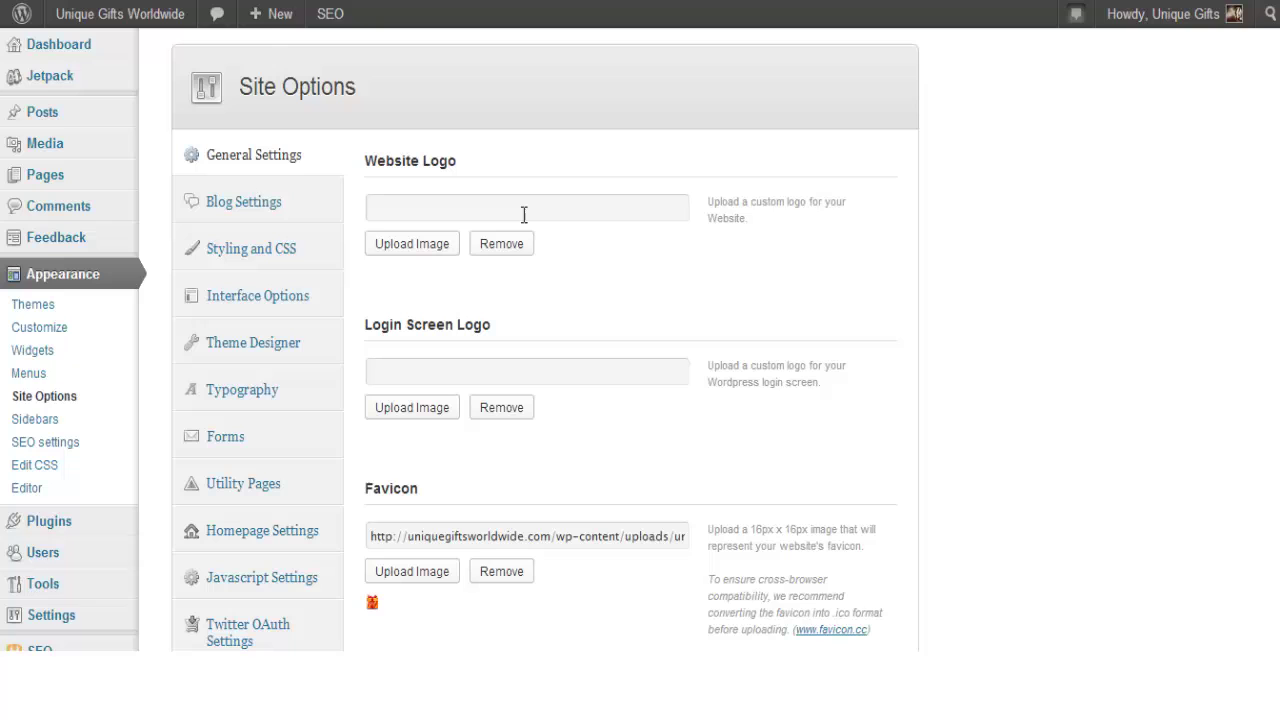
pyautogui.click(506, 370)
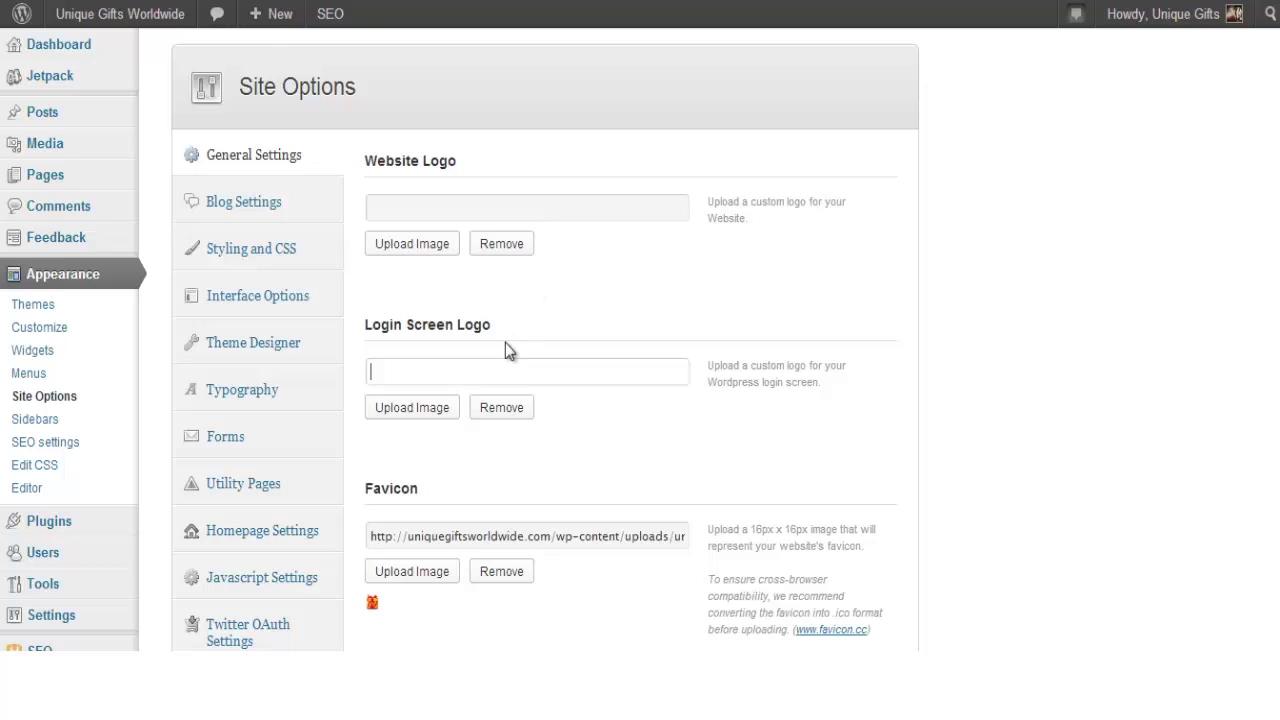
pyautogui.scroll(-3, 546, 283)
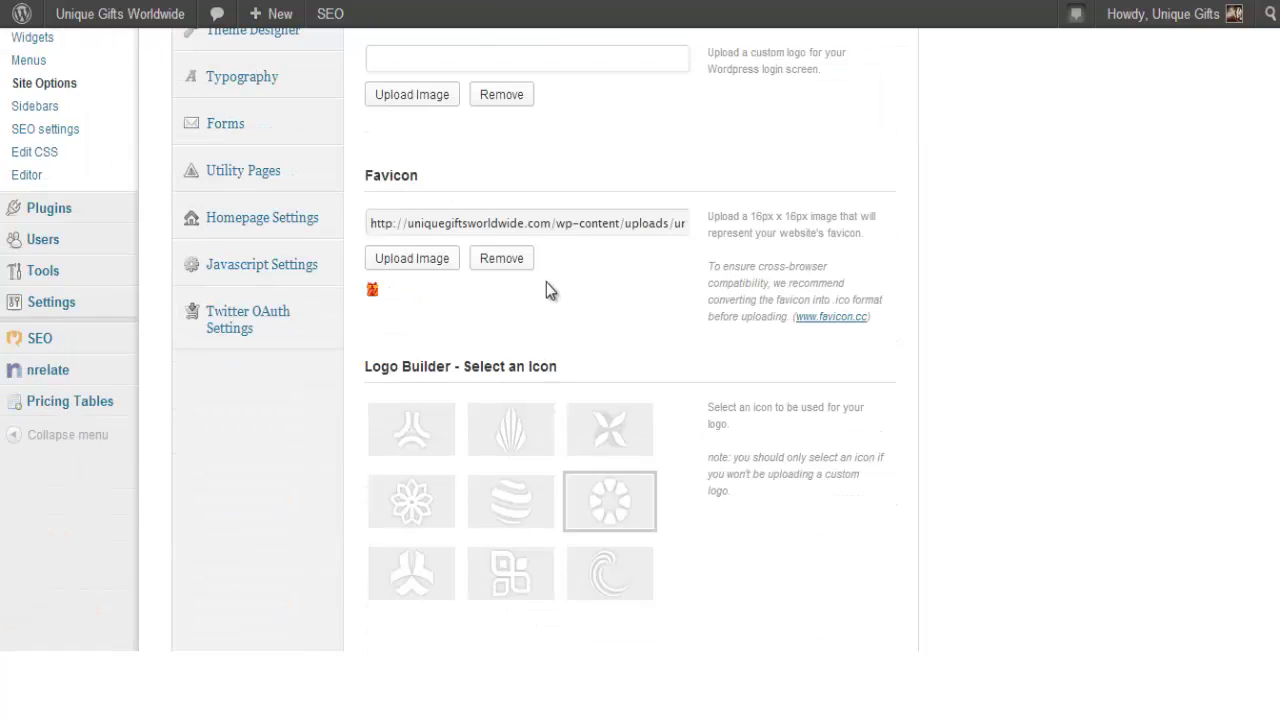
pyautogui.click(507, 226)
pyautogui.scroll(-3, 616, 220)
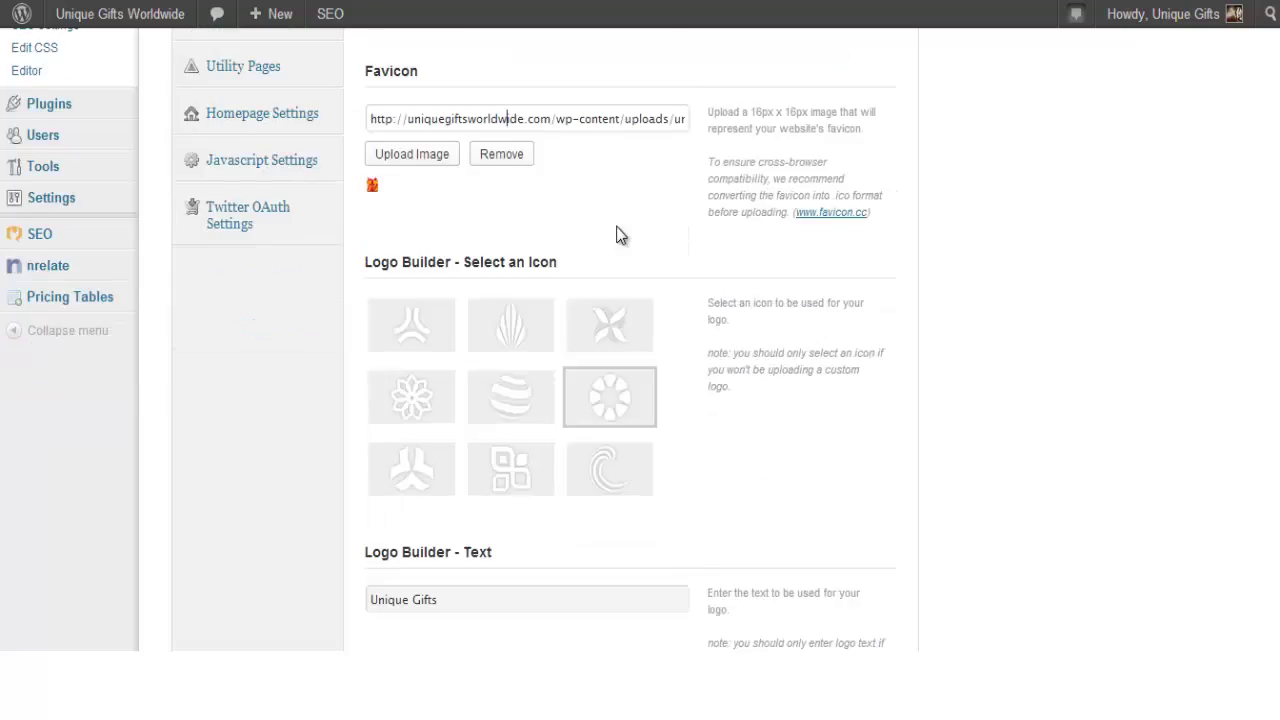
pyautogui.scroll(1, 540, 195)
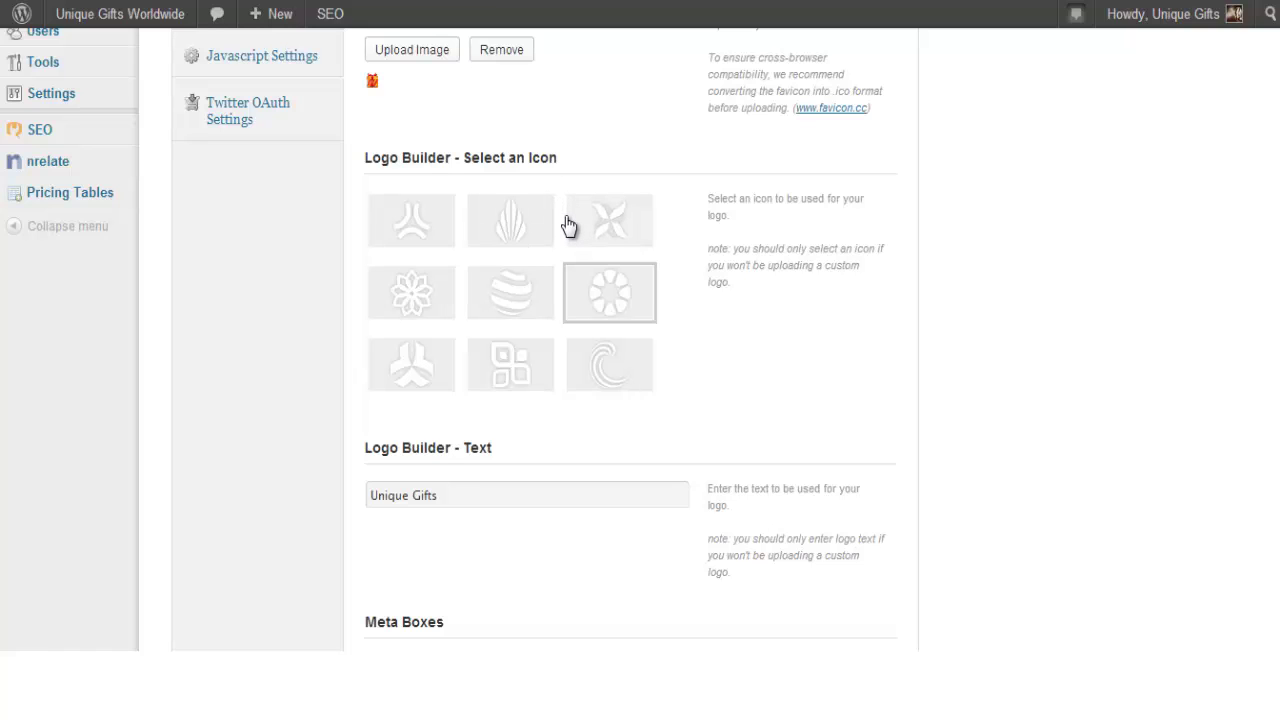
pyautogui.scroll(-5, 568, 222)
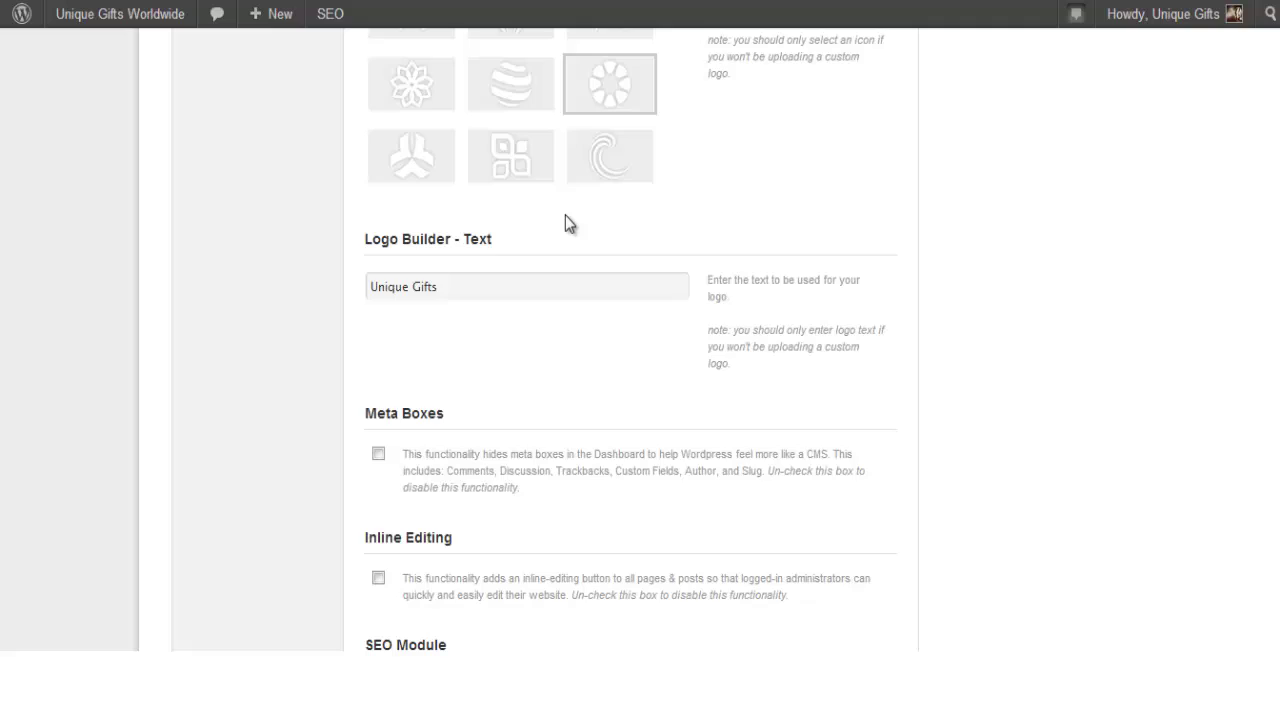
pyautogui.scroll(-3, 568, 218)
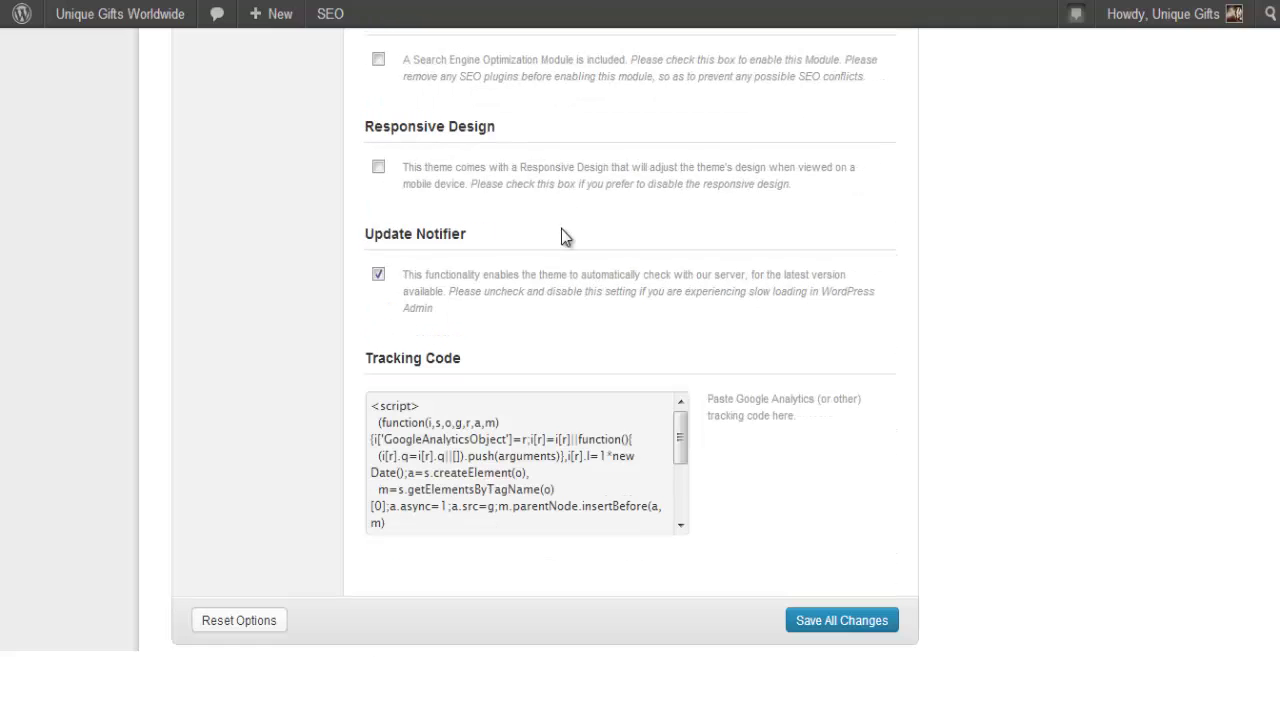
pyautogui.scroll(-5, 566, 401)
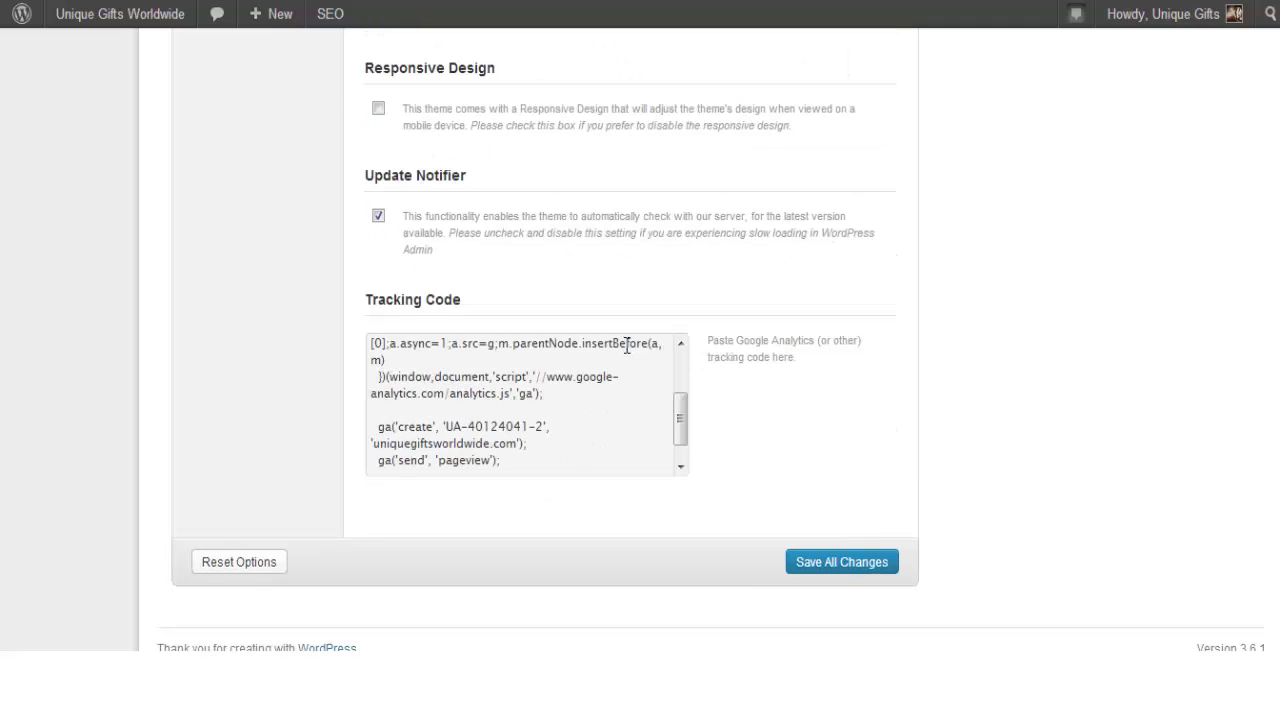
pyautogui.scroll(6, 605, 398)
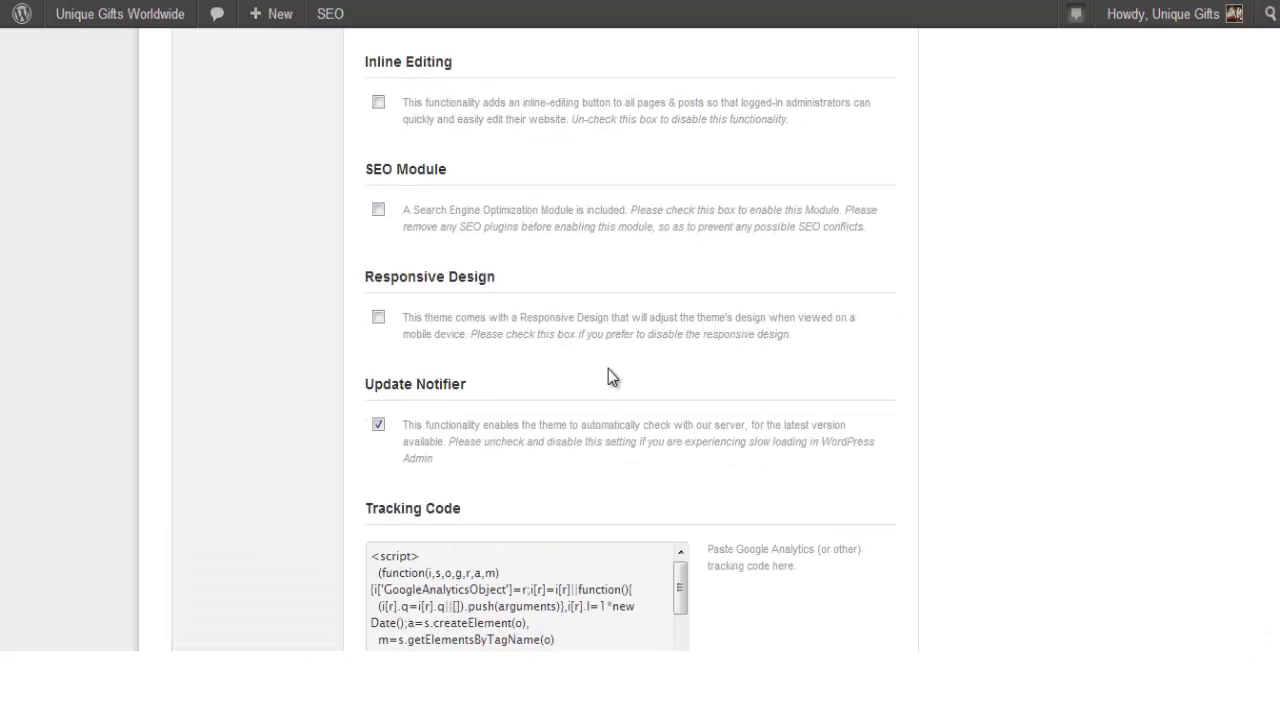
pyautogui.scroll(15, 619, 360)
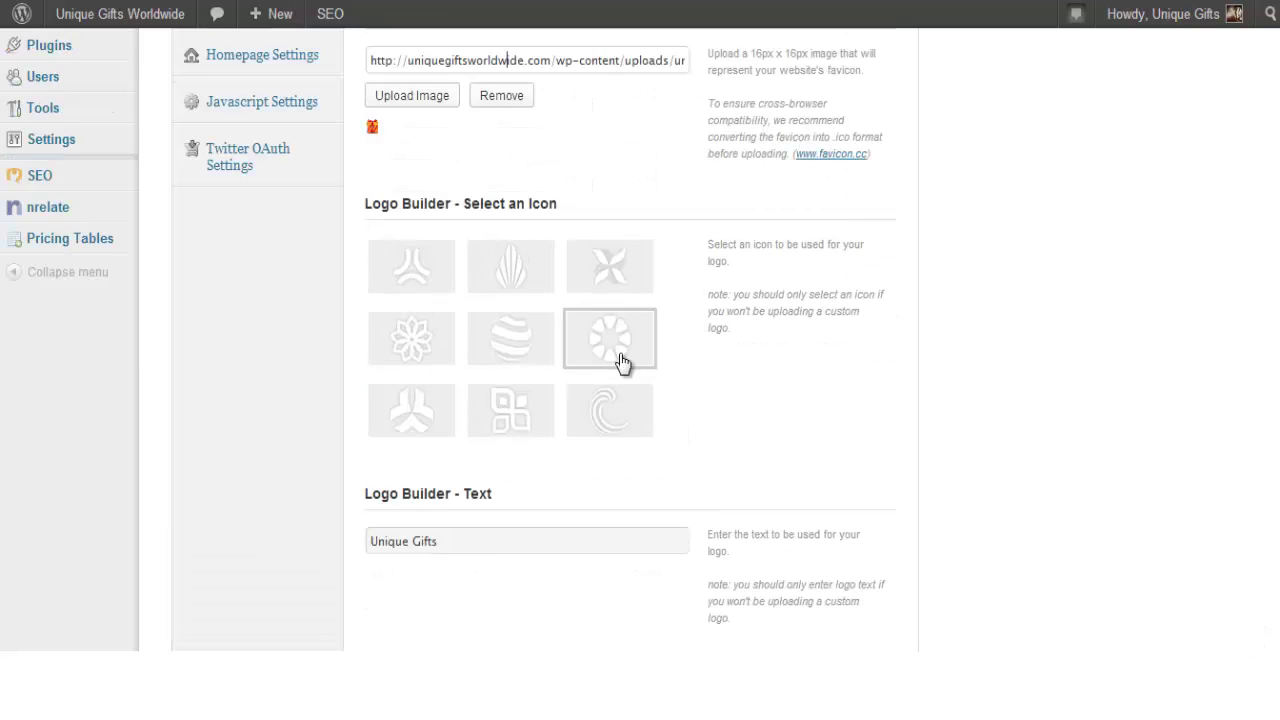
# - Review the Blog Settings options, selecting the 'Read more' Button Text value along the way
pyautogui.click(272, 205)
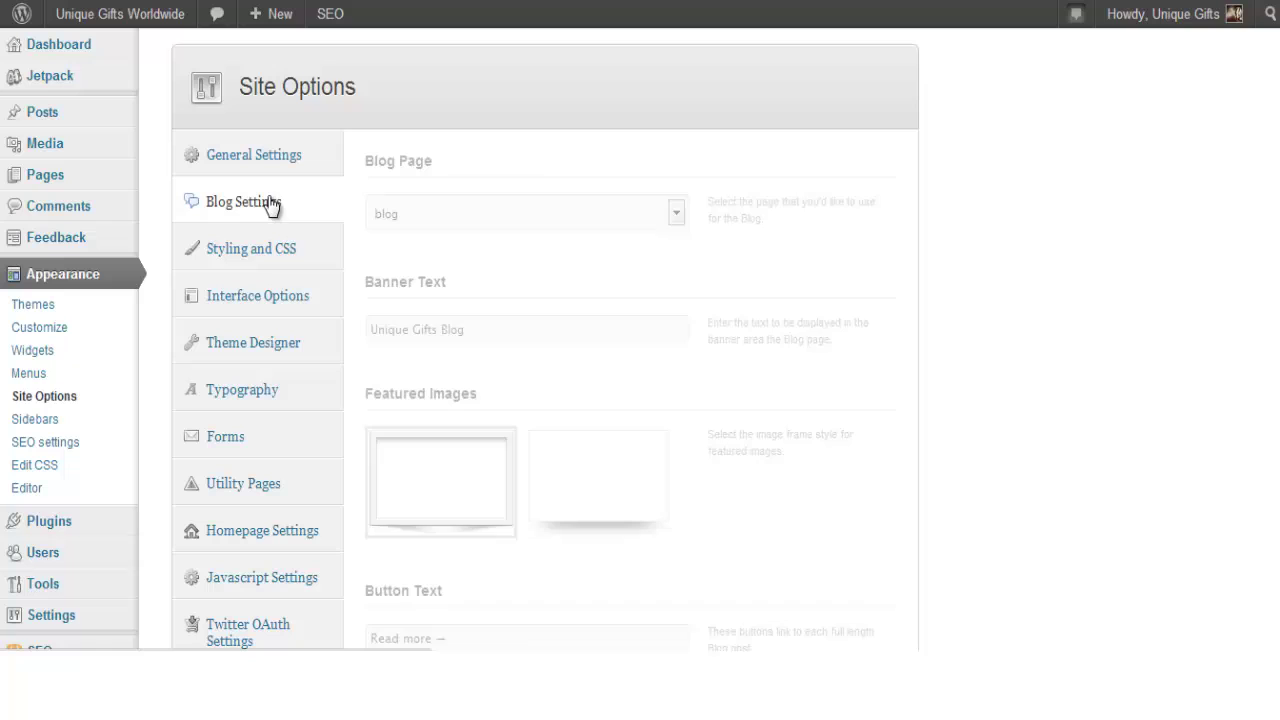
pyautogui.scroll(-2, 640, 357)
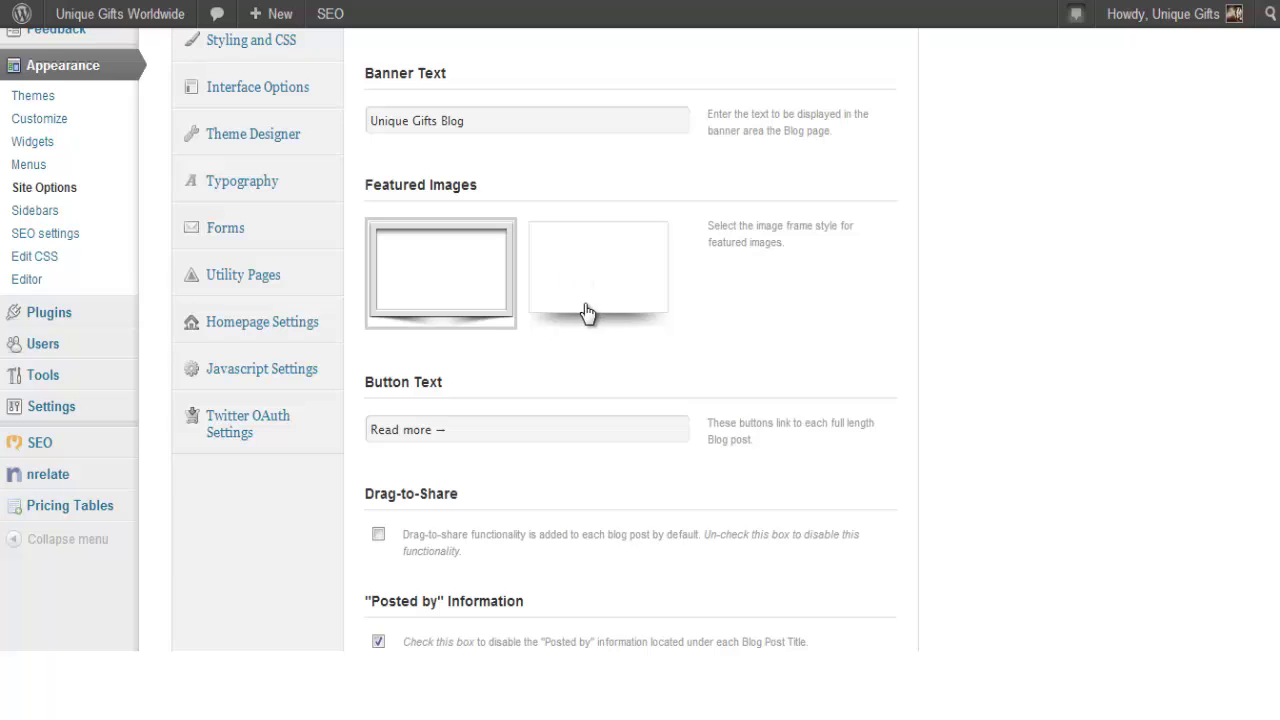
pyautogui.scroll(-2, 586, 305)
pyautogui.click(422, 218)
pyautogui.tripleClick(422, 218)
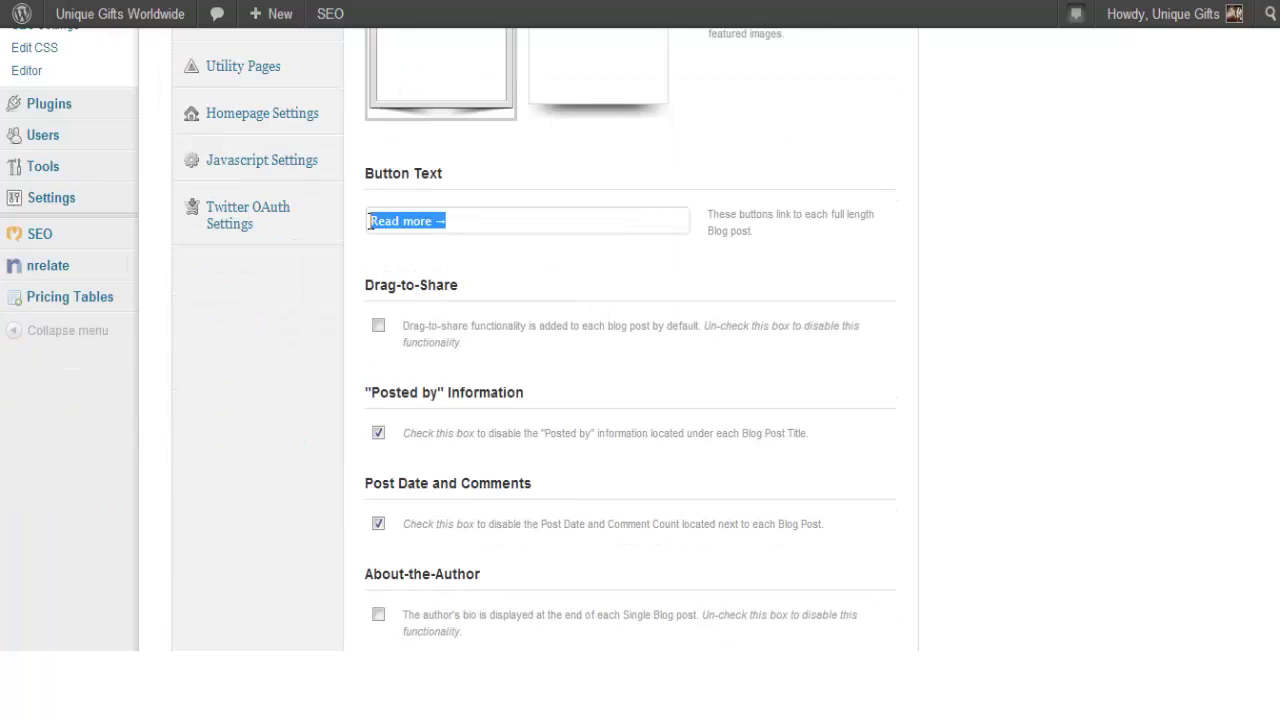
pyautogui.scroll(-2, 594, 269)
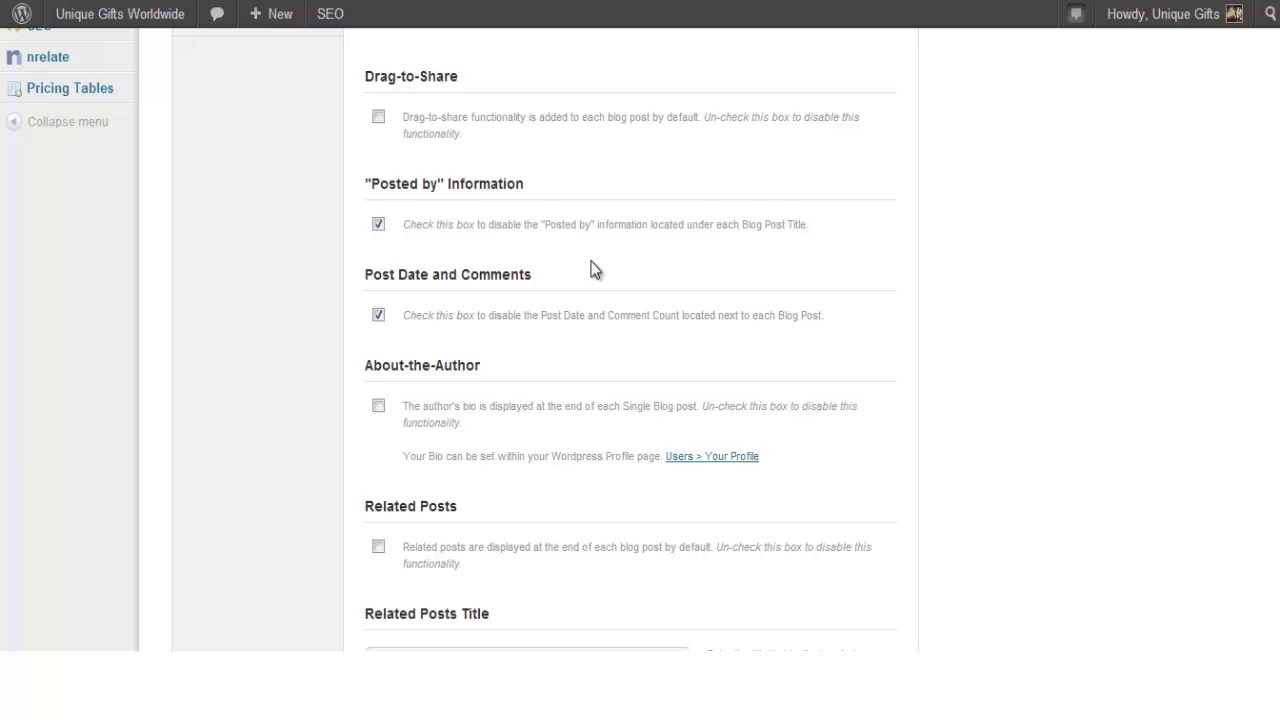
pyautogui.scroll(-2, 591, 269)
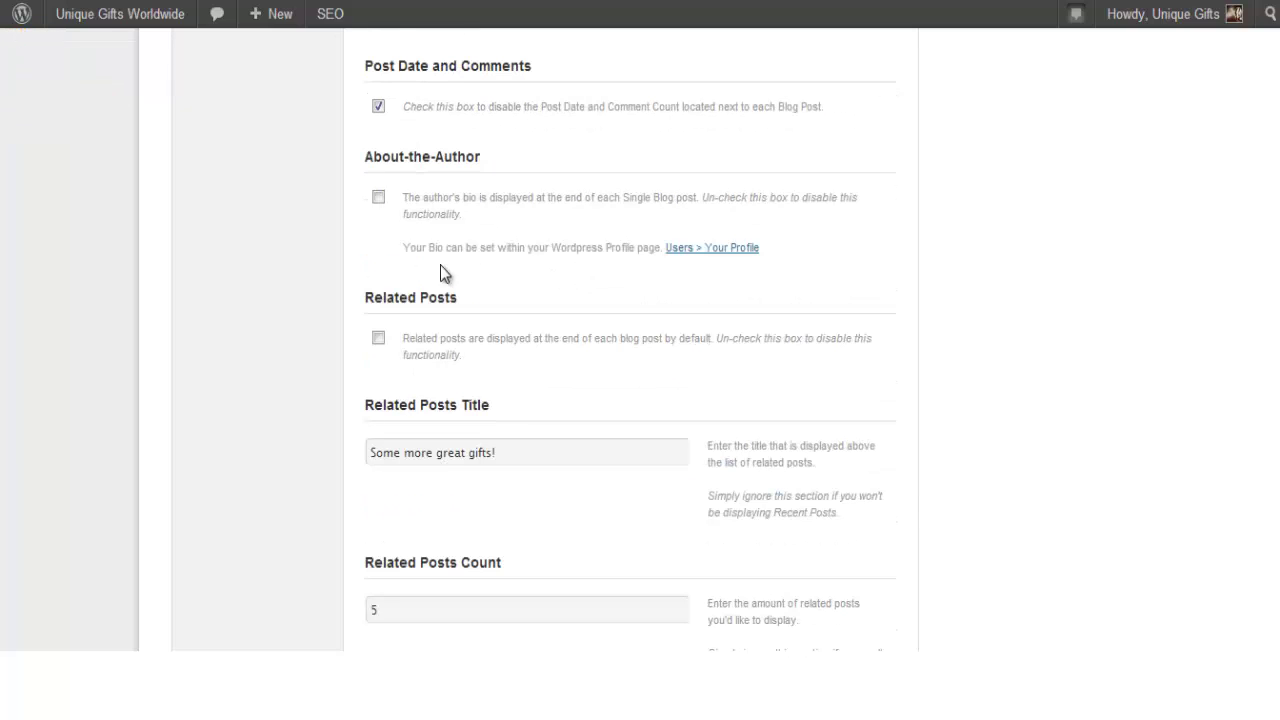
pyautogui.scroll(-3, 460, 256)
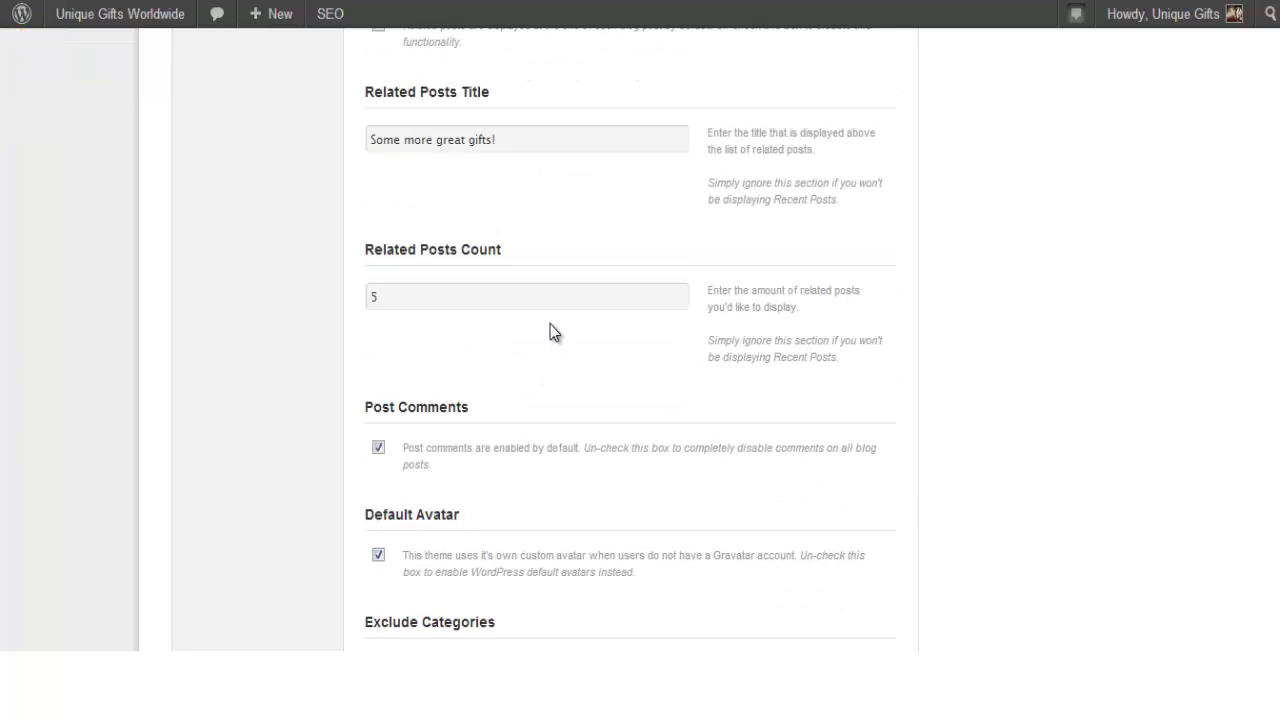
pyautogui.scroll(-2, 550, 321)
pyautogui.scroll(-1, 553, 315)
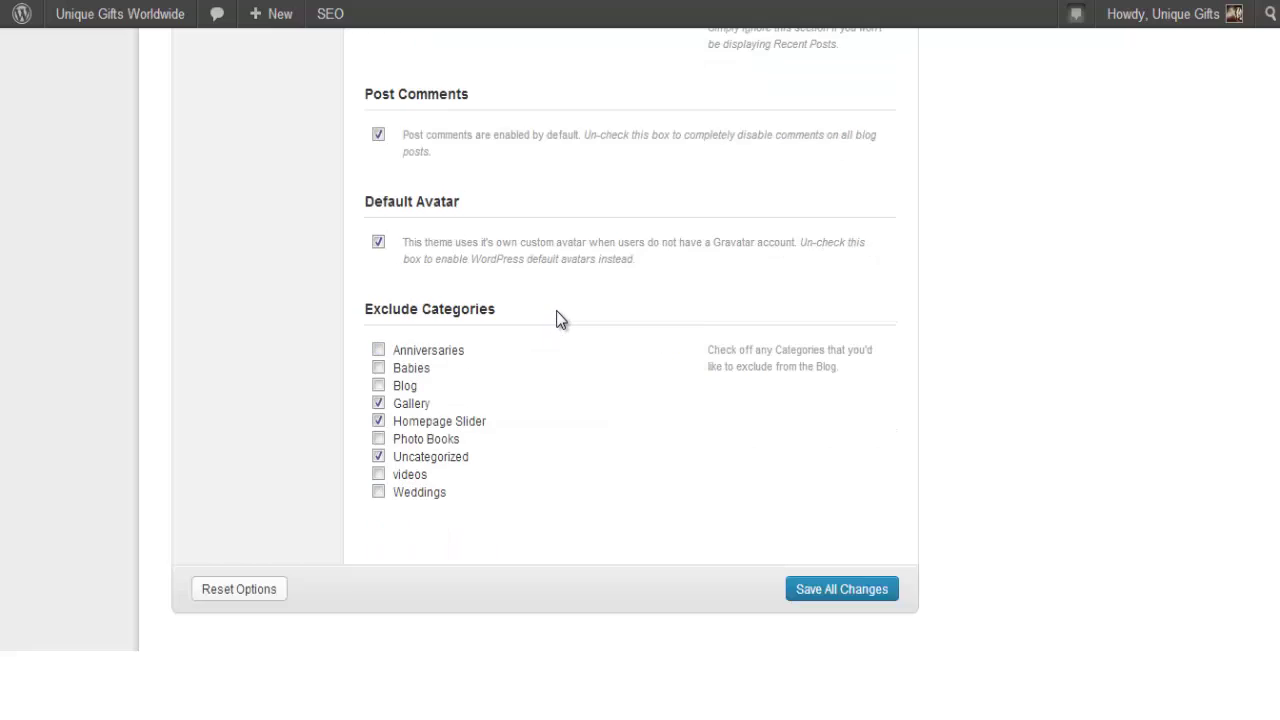
pyautogui.scroll(10, 556, 318)
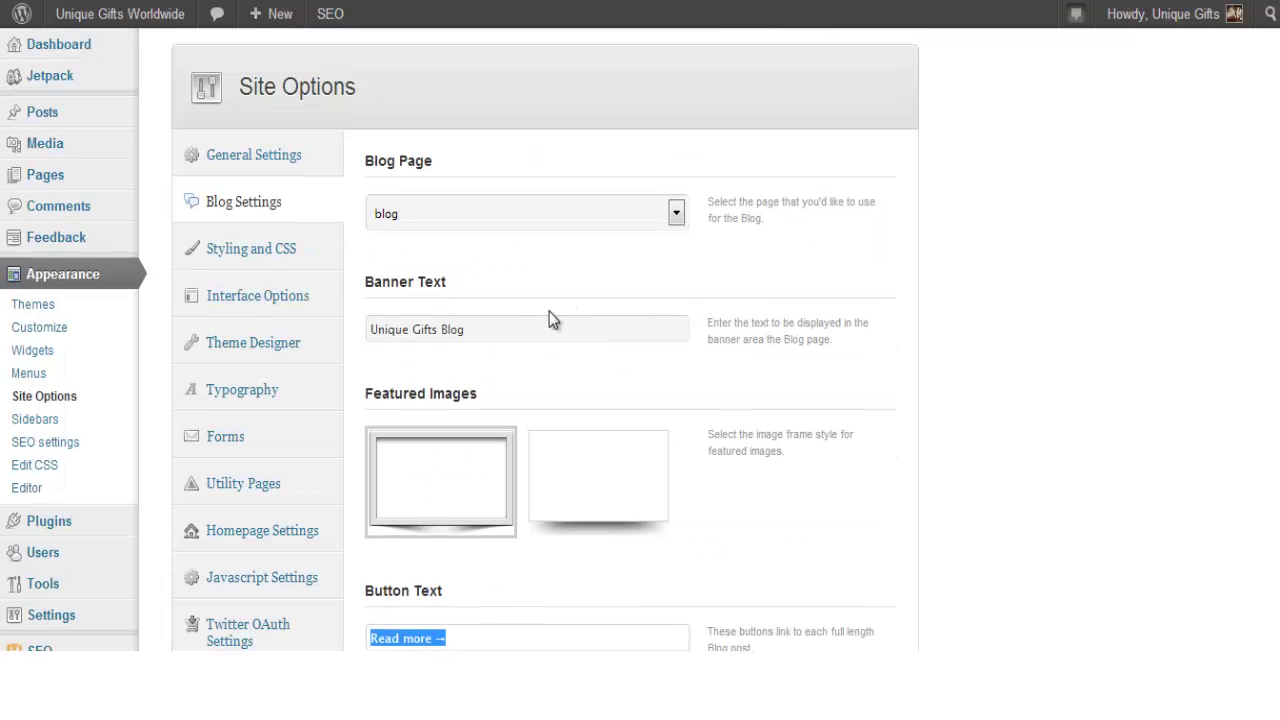
pyautogui.click(251, 254)
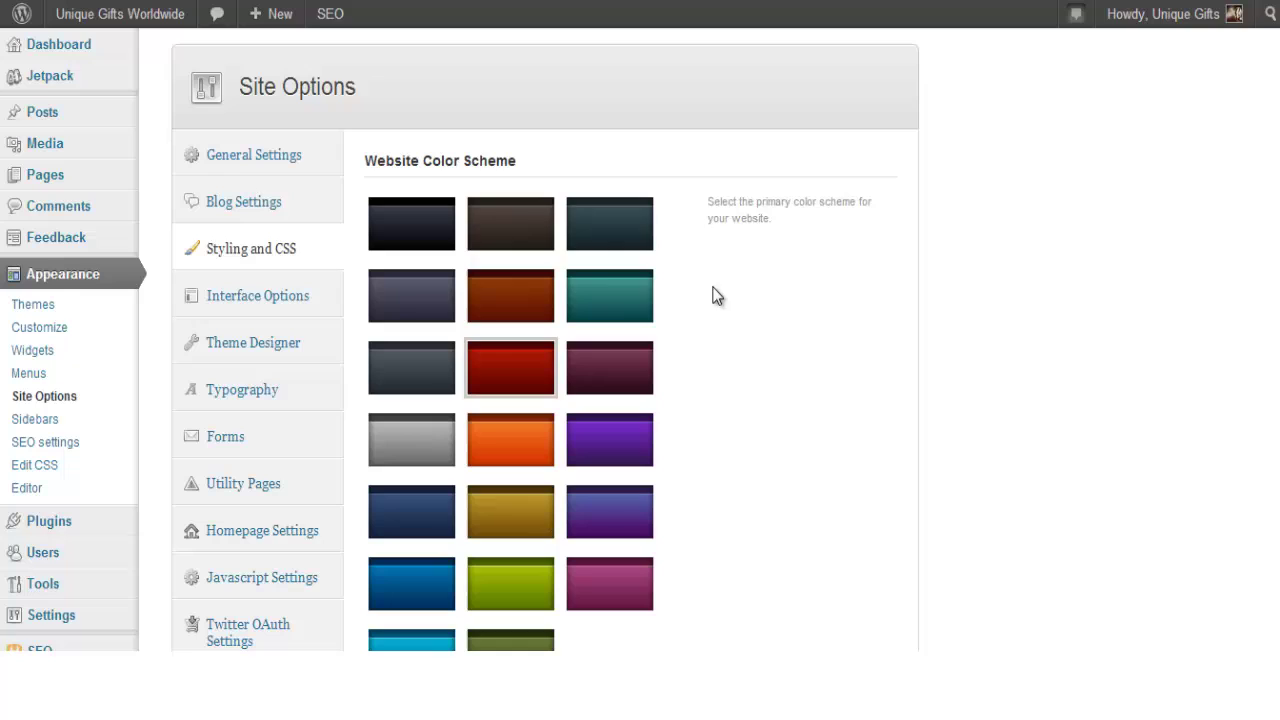
pyautogui.scroll(-2, 466, 243)
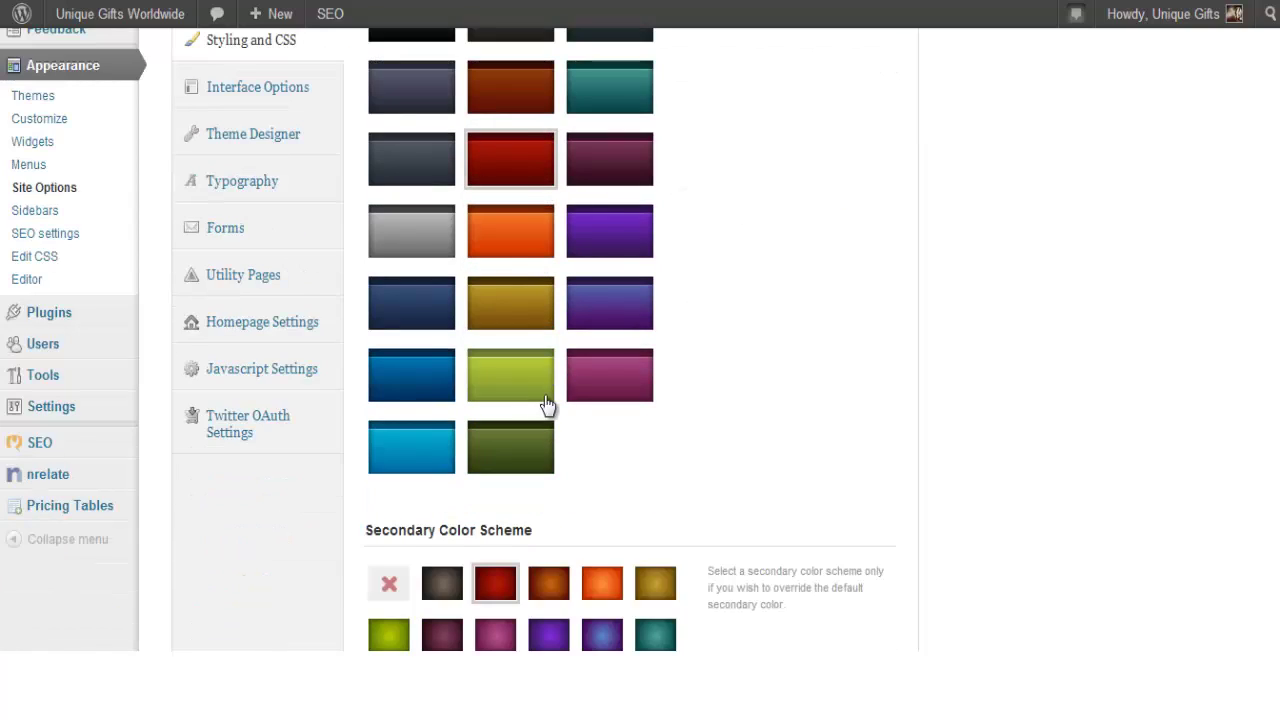
pyautogui.scroll(-2, 702, 311)
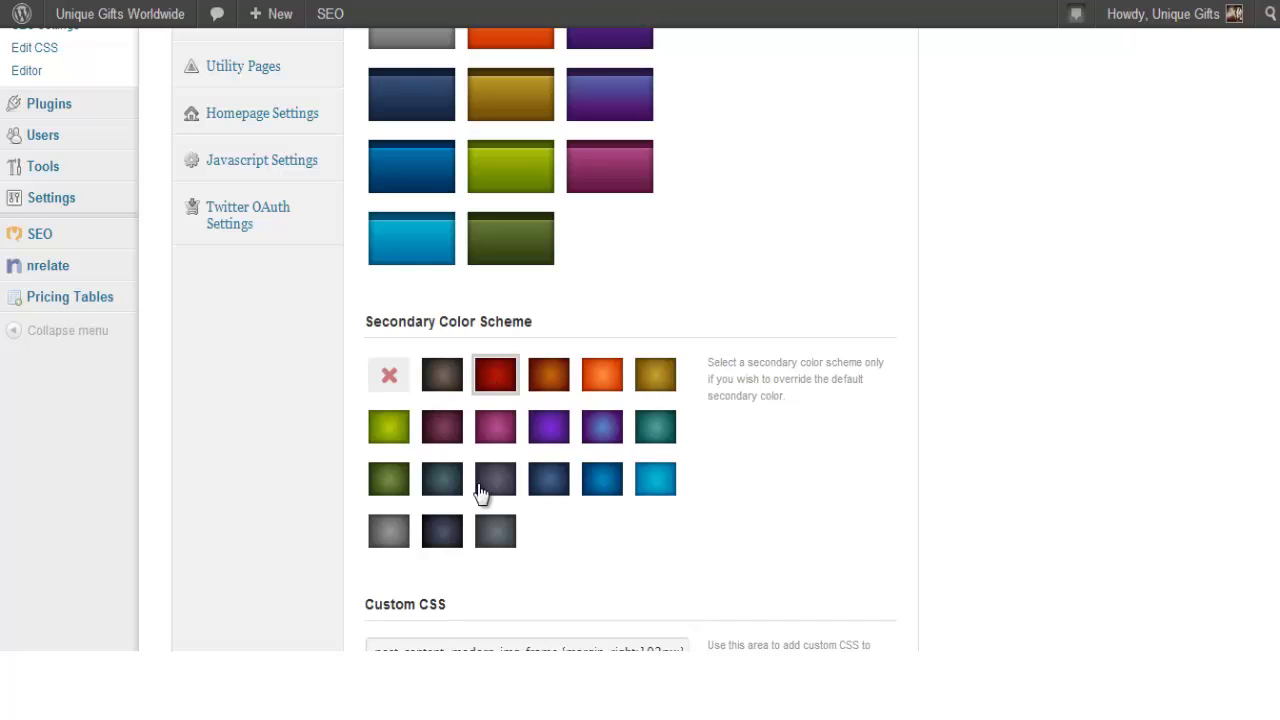
pyautogui.scroll(-2, 758, 300)
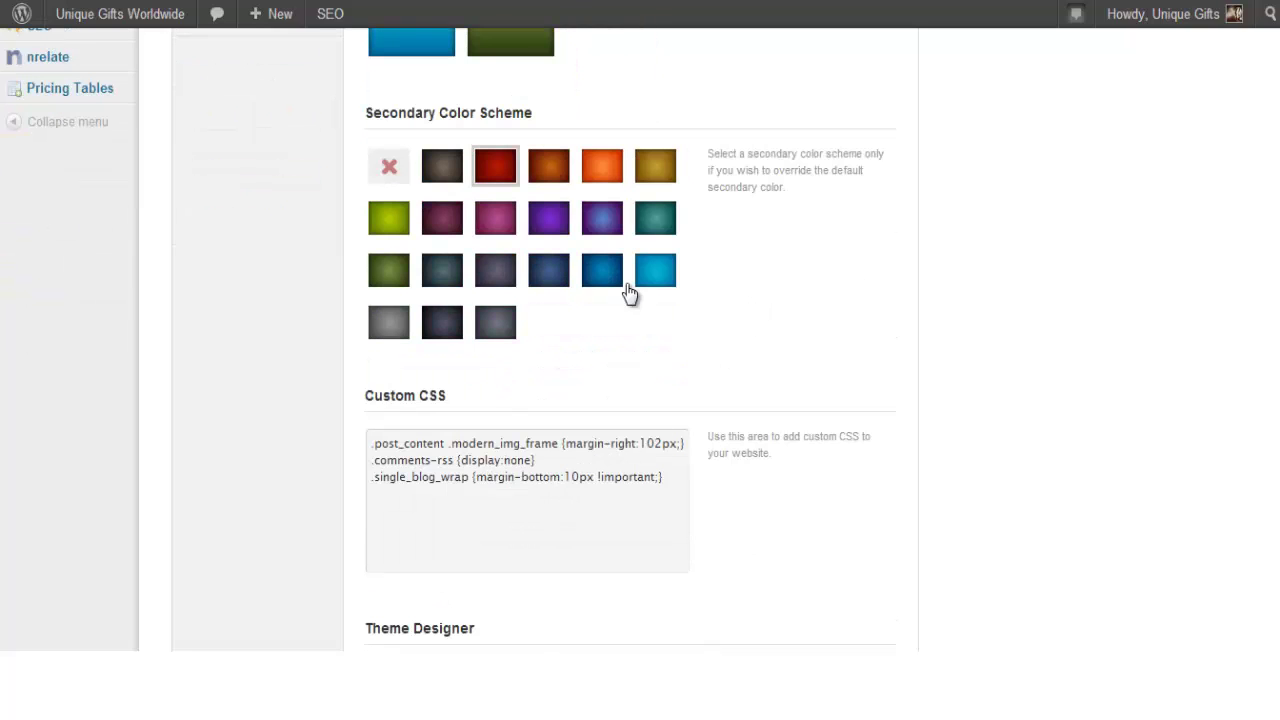
pyautogui.scroll(6, 686, 209)
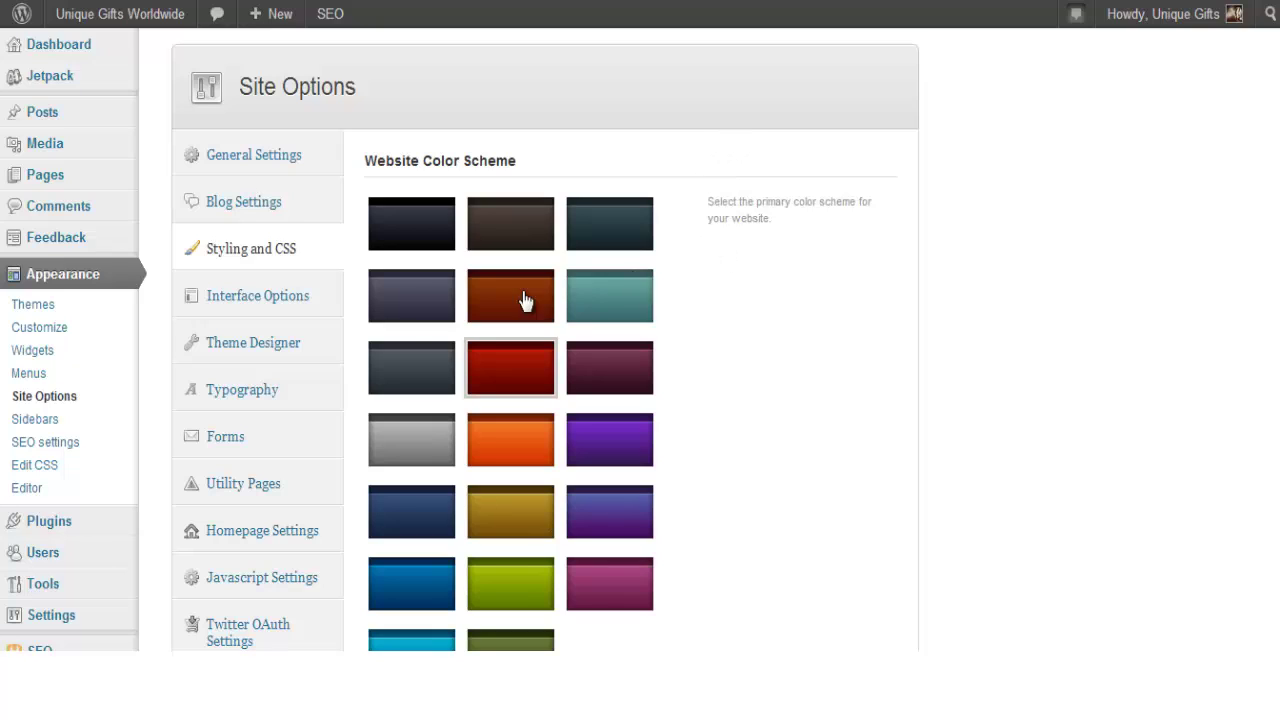
pyautogui.click(292, 298)
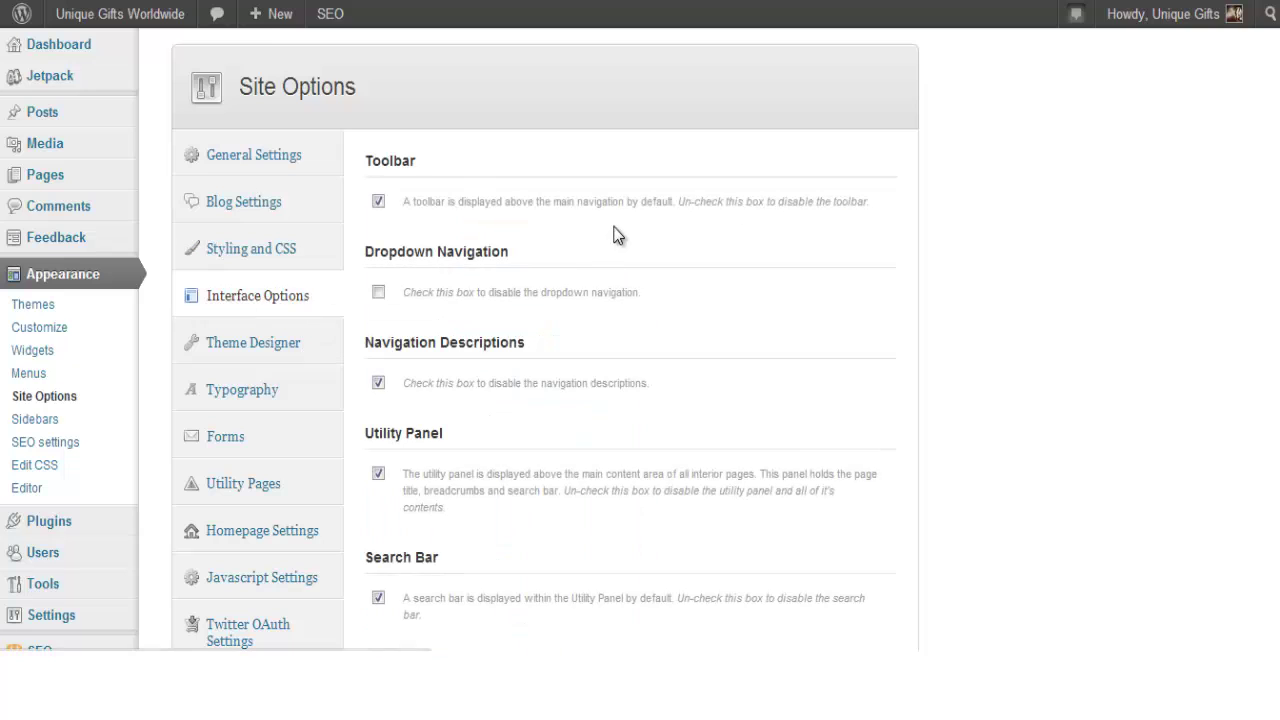
pyautogui.scroll(-9, 594, 249)
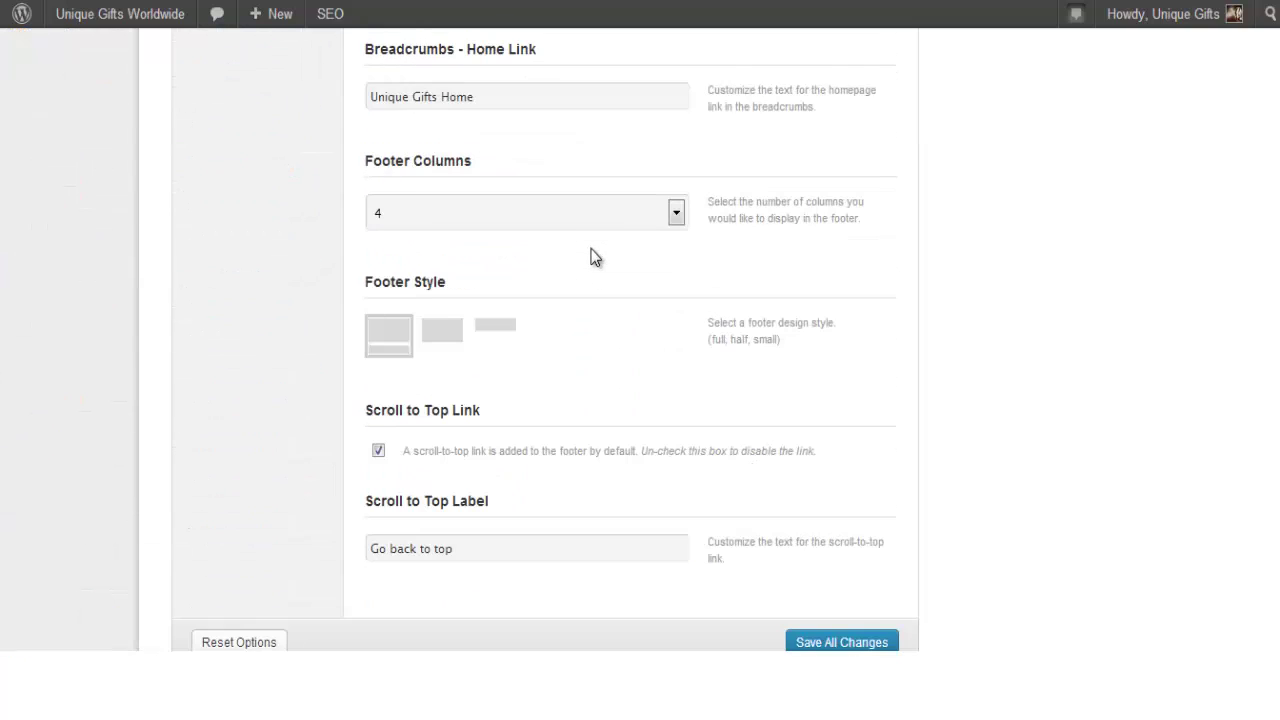
pyautogui.scroll(2, 586, 248)
pyautogui.scroll(-3, 588, 255)
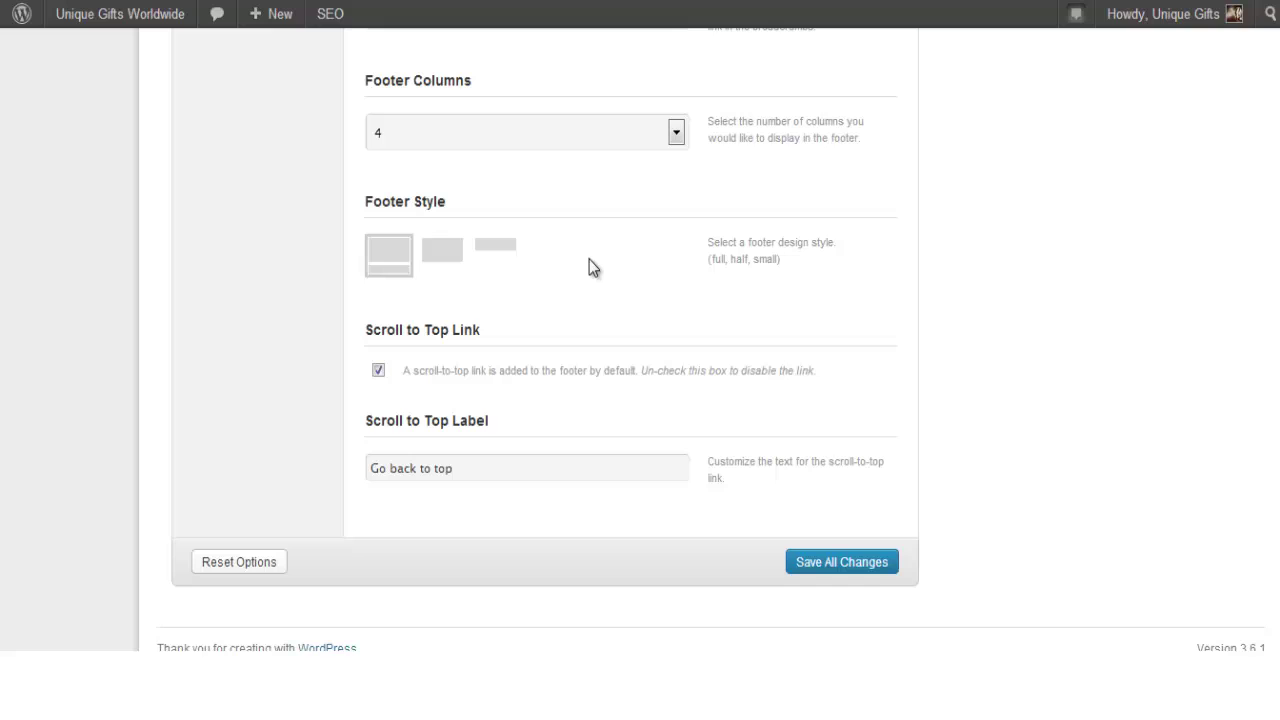
pyautogui.click(676, 133)
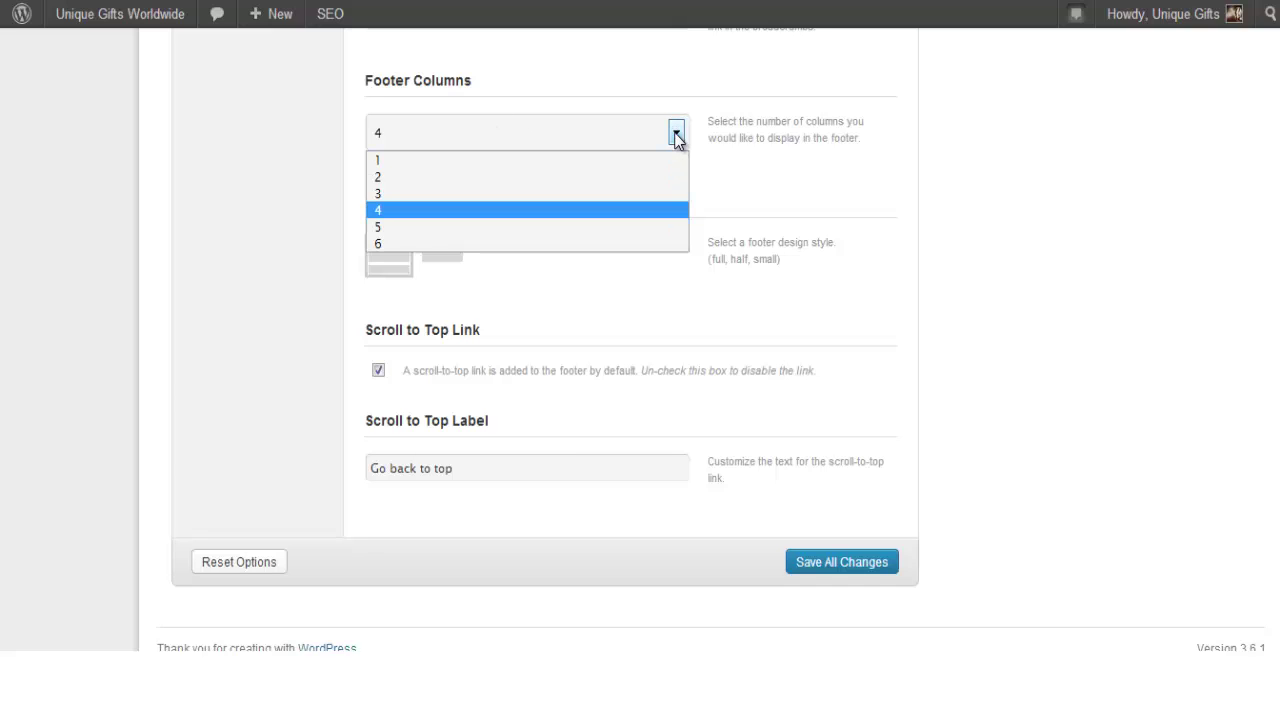
pyautogui.click(675, 134)
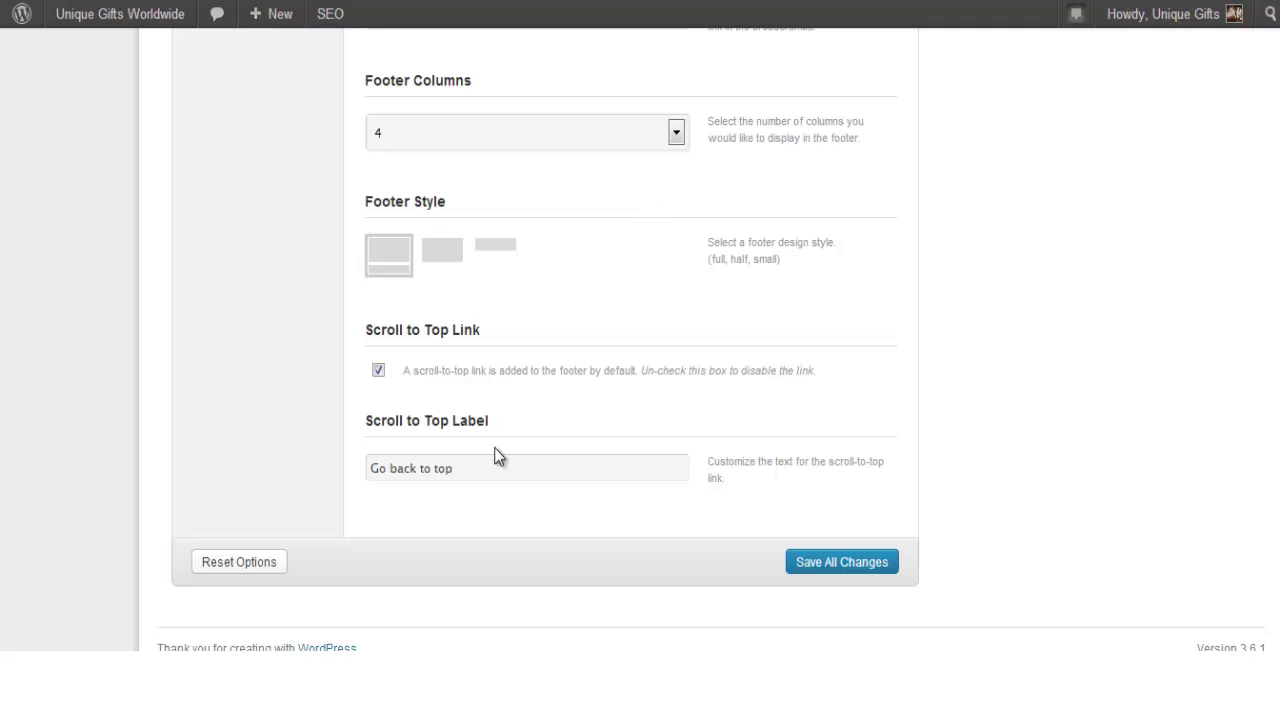
pyautogui.scroll(8, 523, 340)
pyautogui.scroll(2, 523, 340)
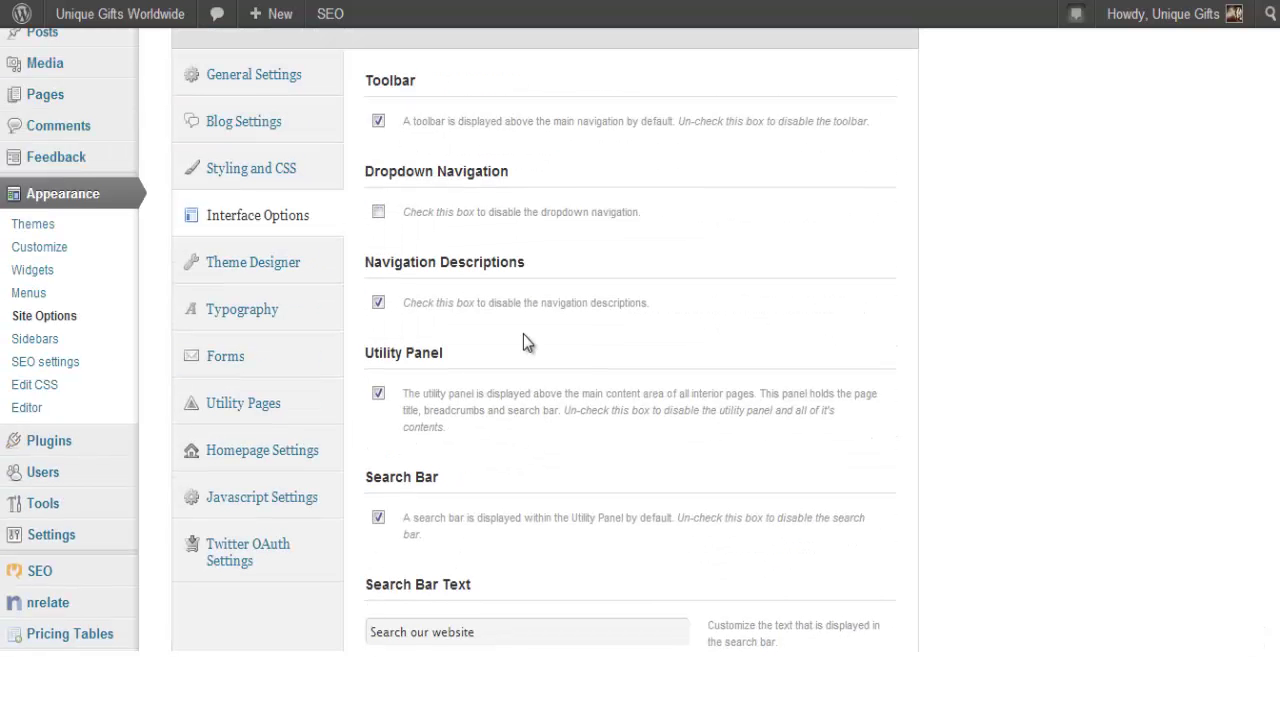
# - Review the Theme Designer options in Site Options
pyautogui.click(280, 265)
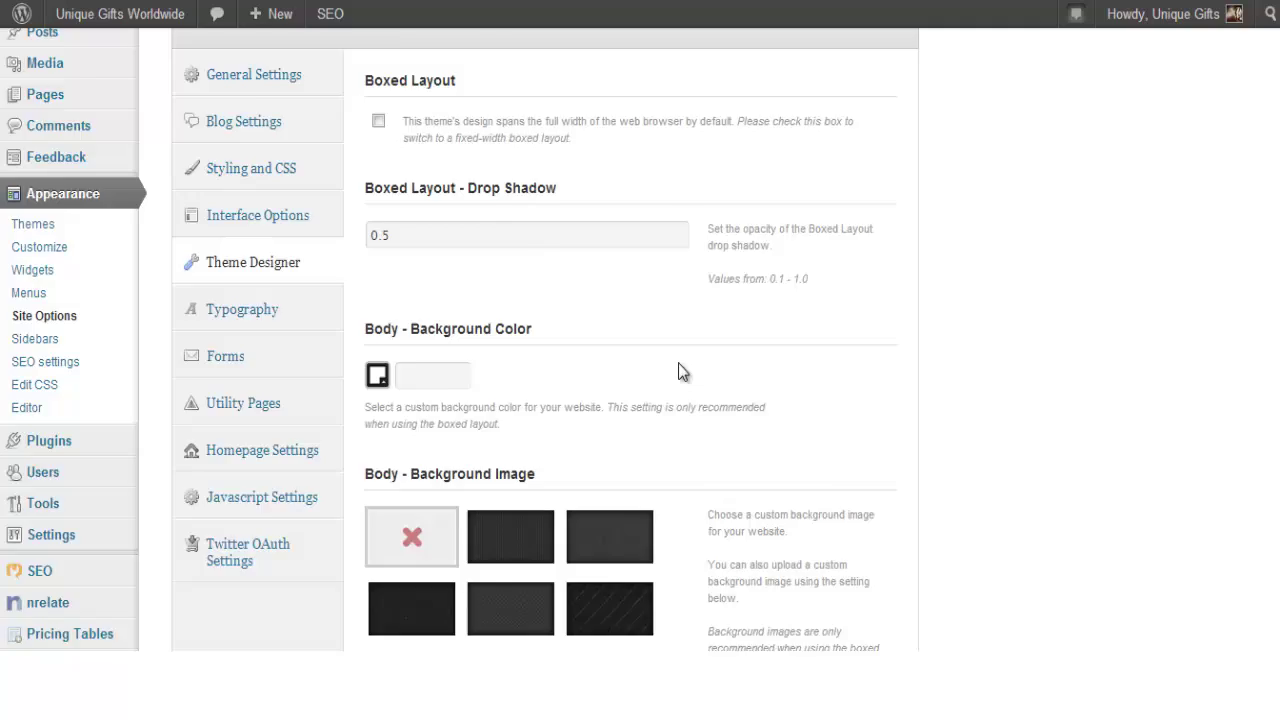
pyautogui.scroll(-3, 678, 363)
pyautogui.scroll(-2, 794, 310)
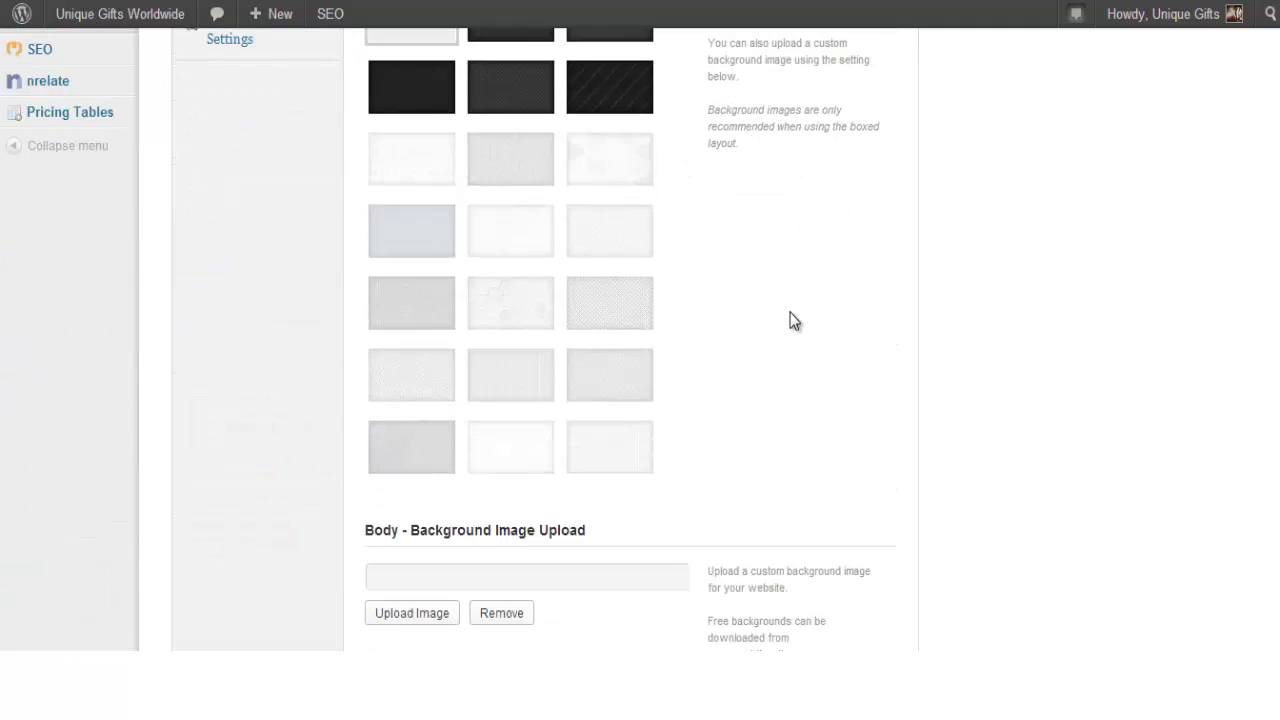
pyautogui.scroll(5, 790, 314)
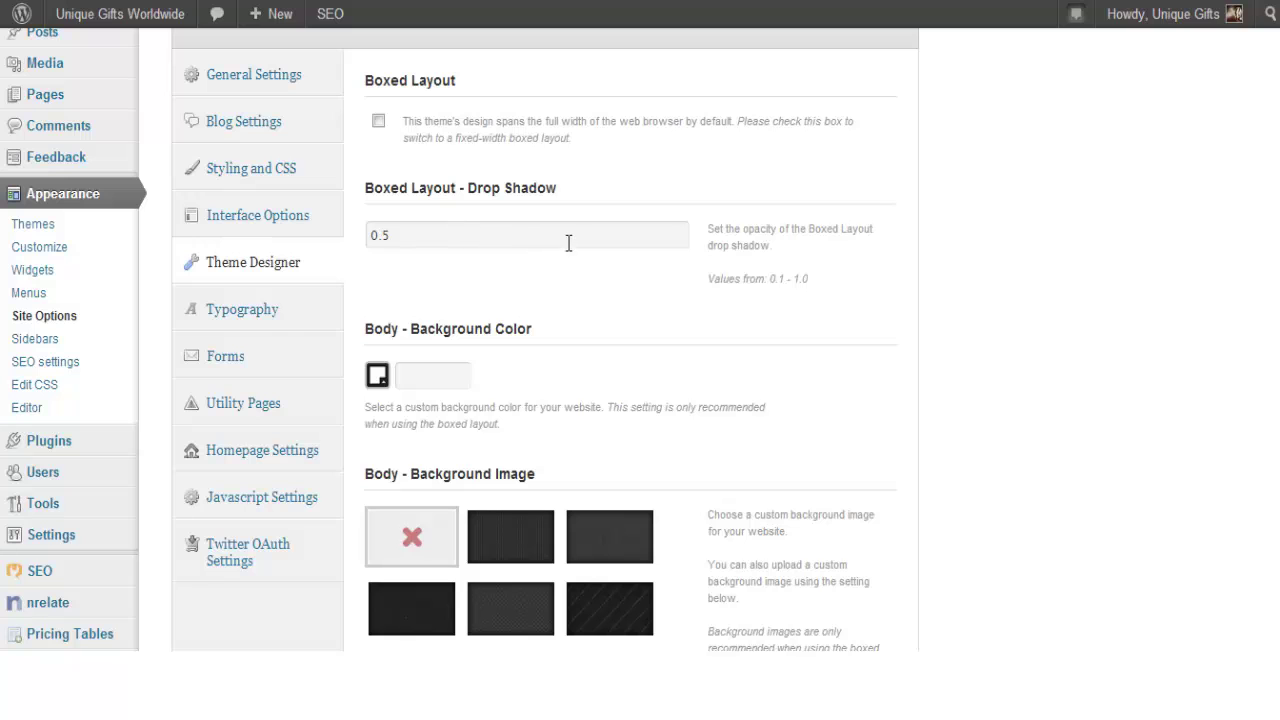
pyautogui.scroll(-10, 719, 402)
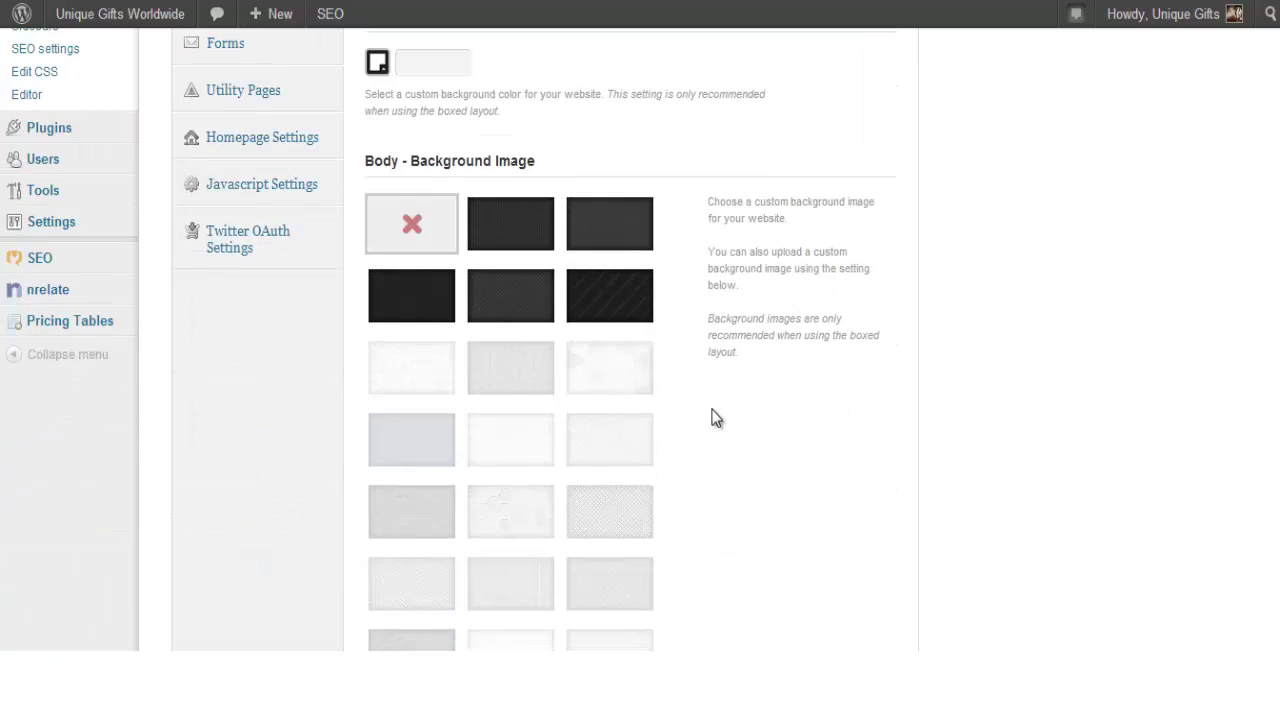
pyautogui.scroll(-4, 765, 395)
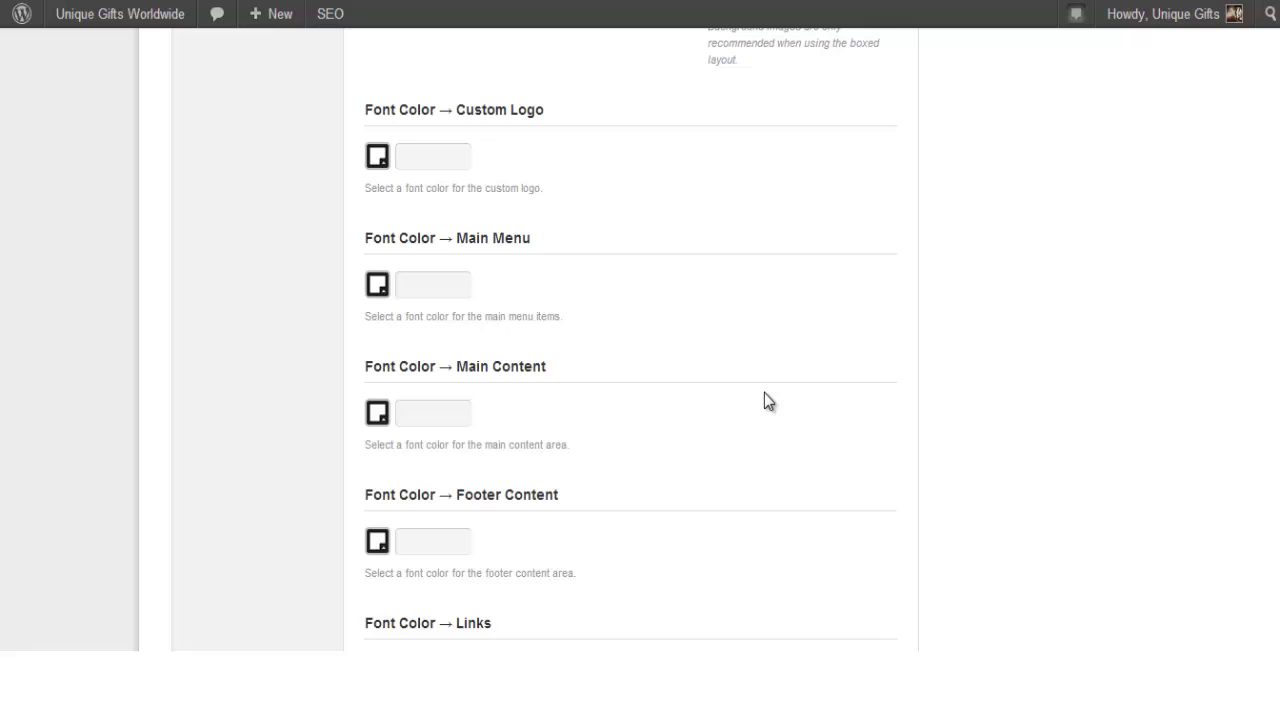
pyautogui.scroll(-5, 764, 398)
pyautogui.scroll(-10, 738, 380)
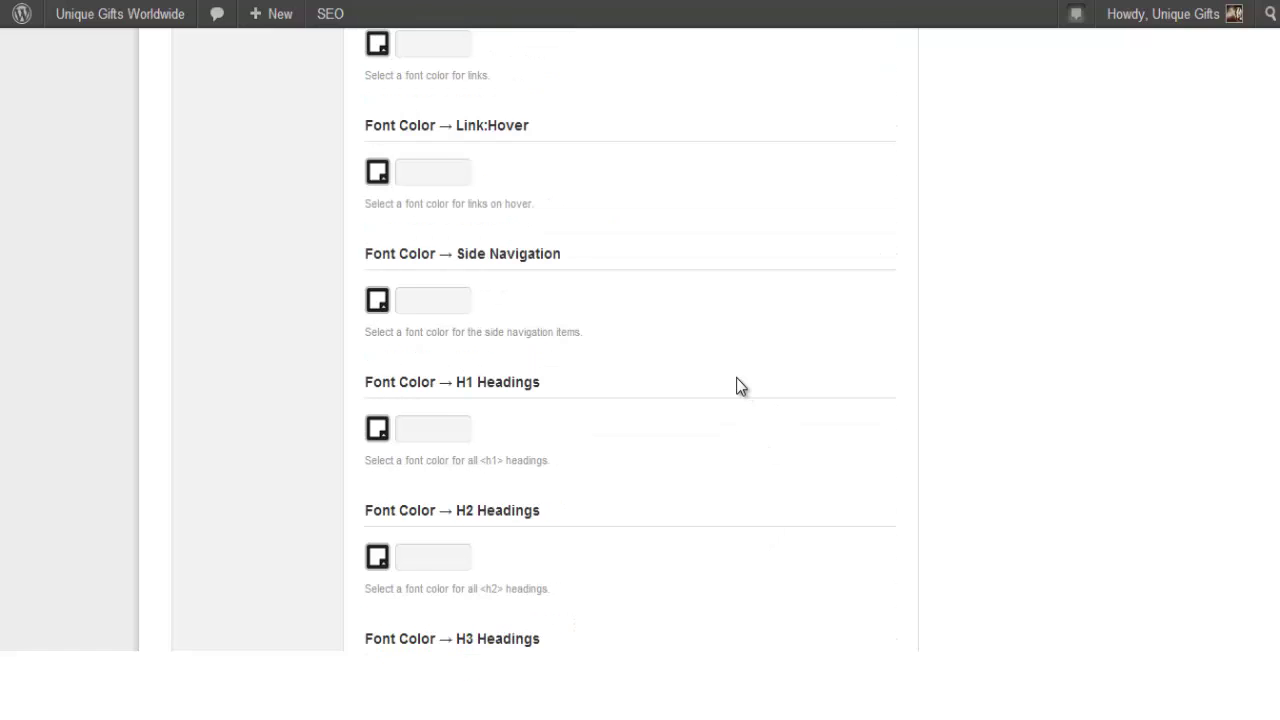
pyautogui.scroll(-10, 736, 380)
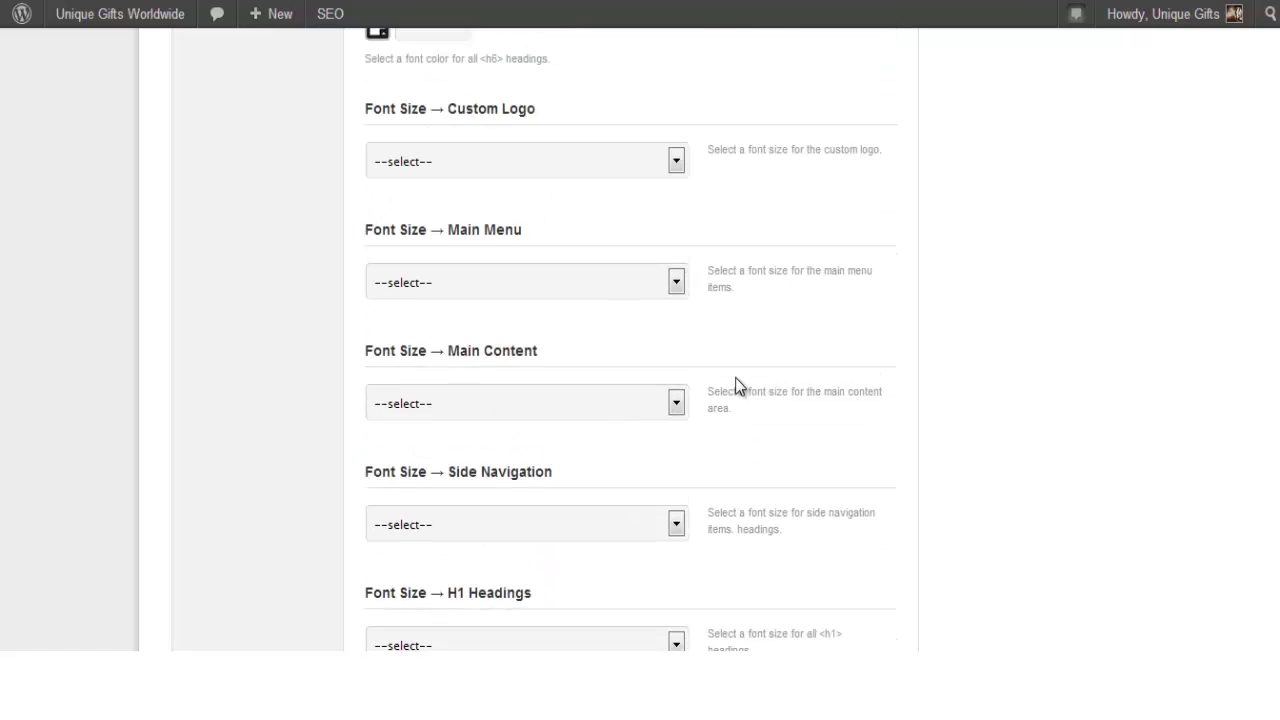
pyautogui.scroll(-10, 735, 386)
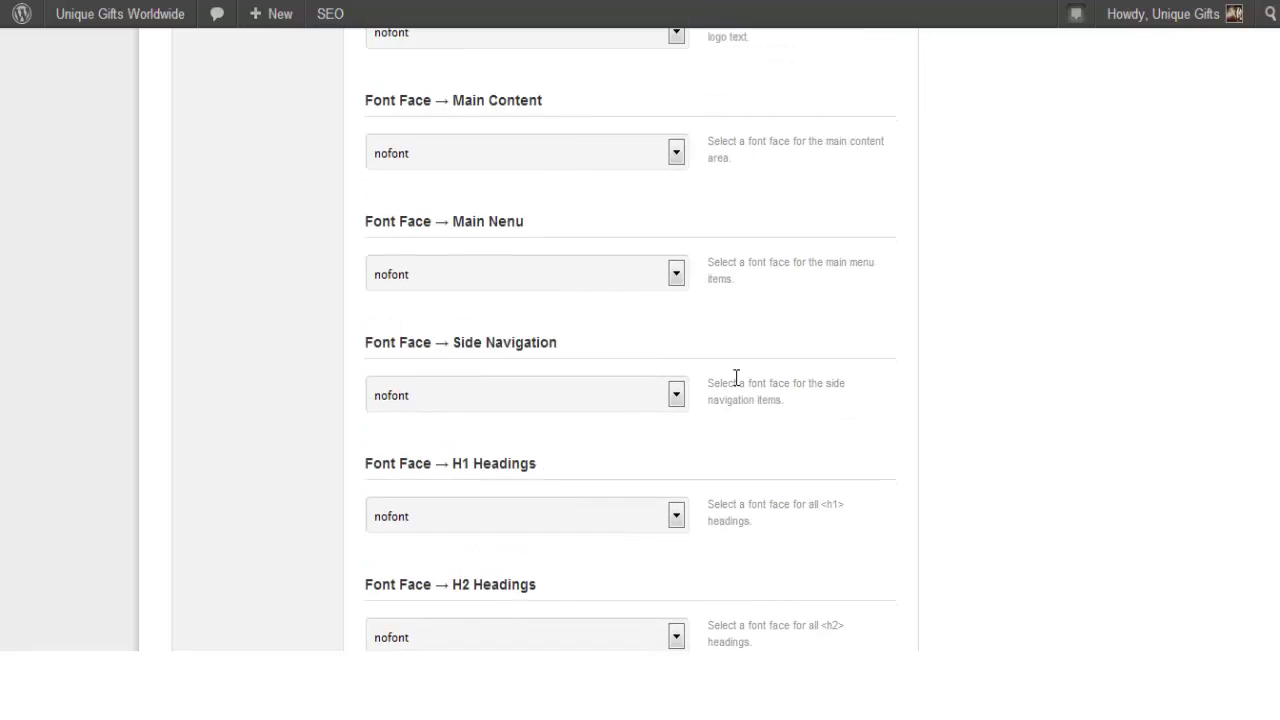
# - Show the Typography settings with their Google Web Fonts choices
pyautogui.scroll(15, 737, 386)
pyautogui.scroll(15, 737, 386)
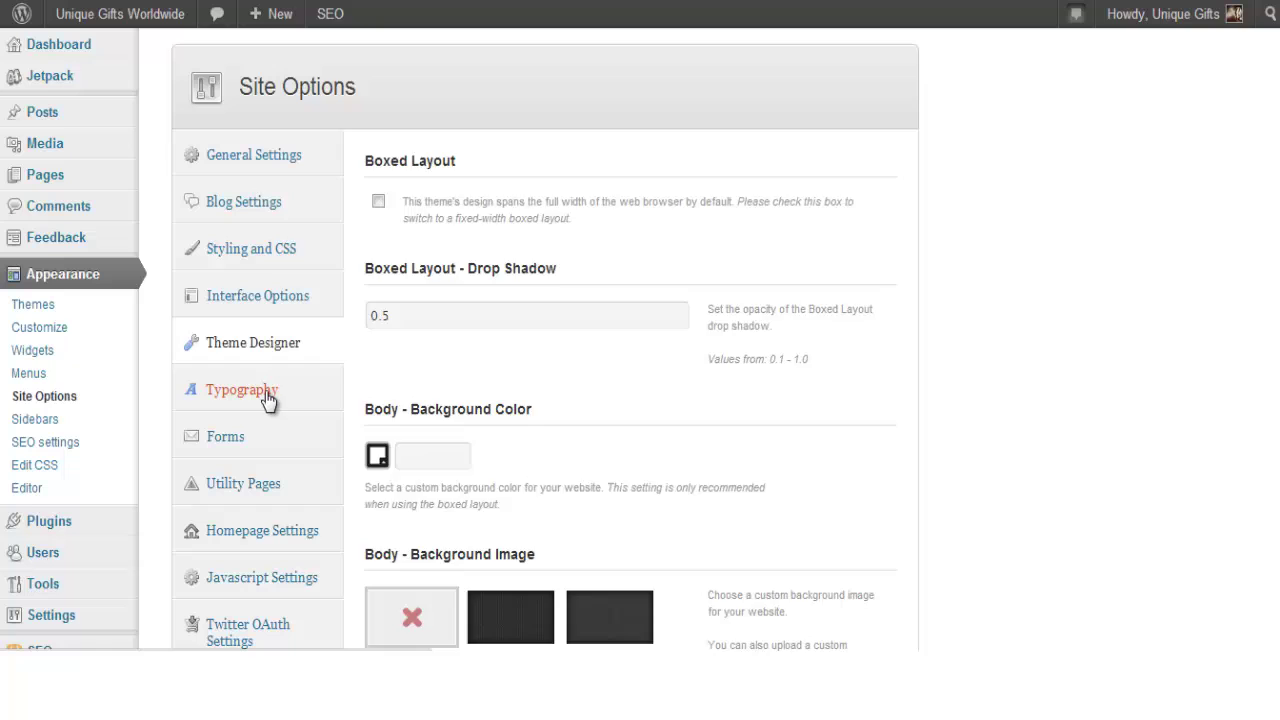
pyautogui.click(268, 398)
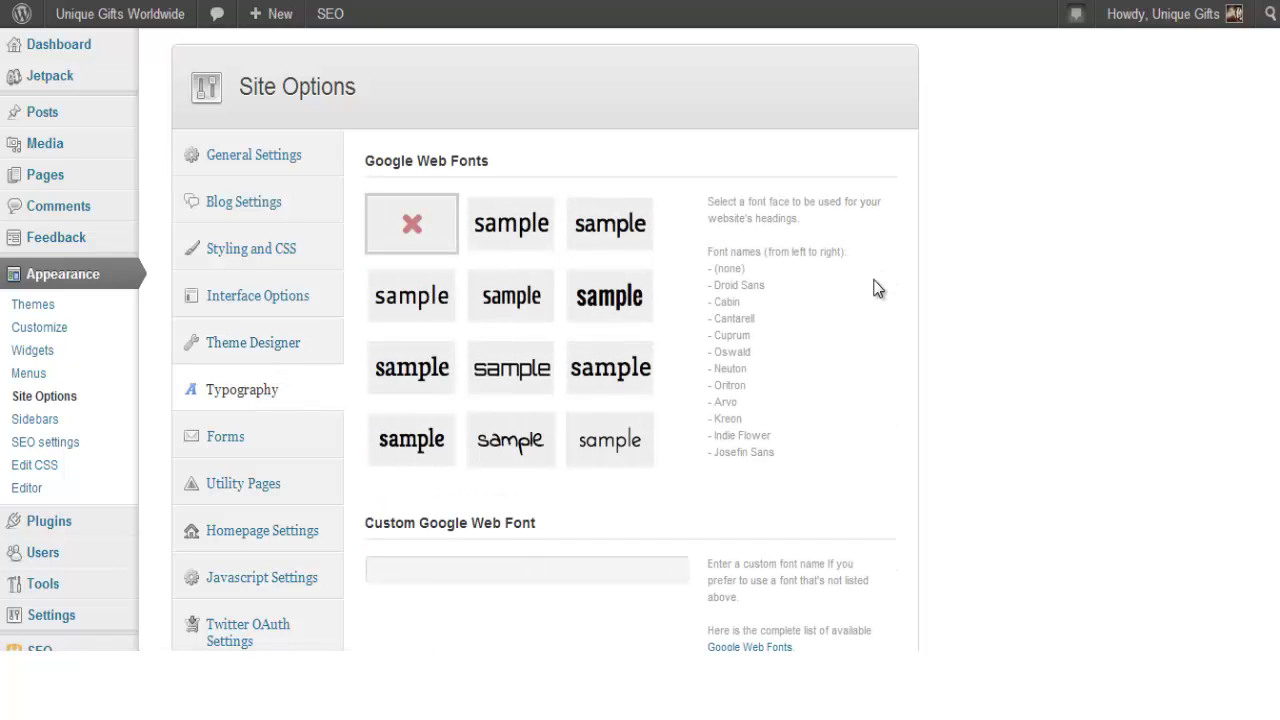
pyautogui.scroll(-3, 926, 366)
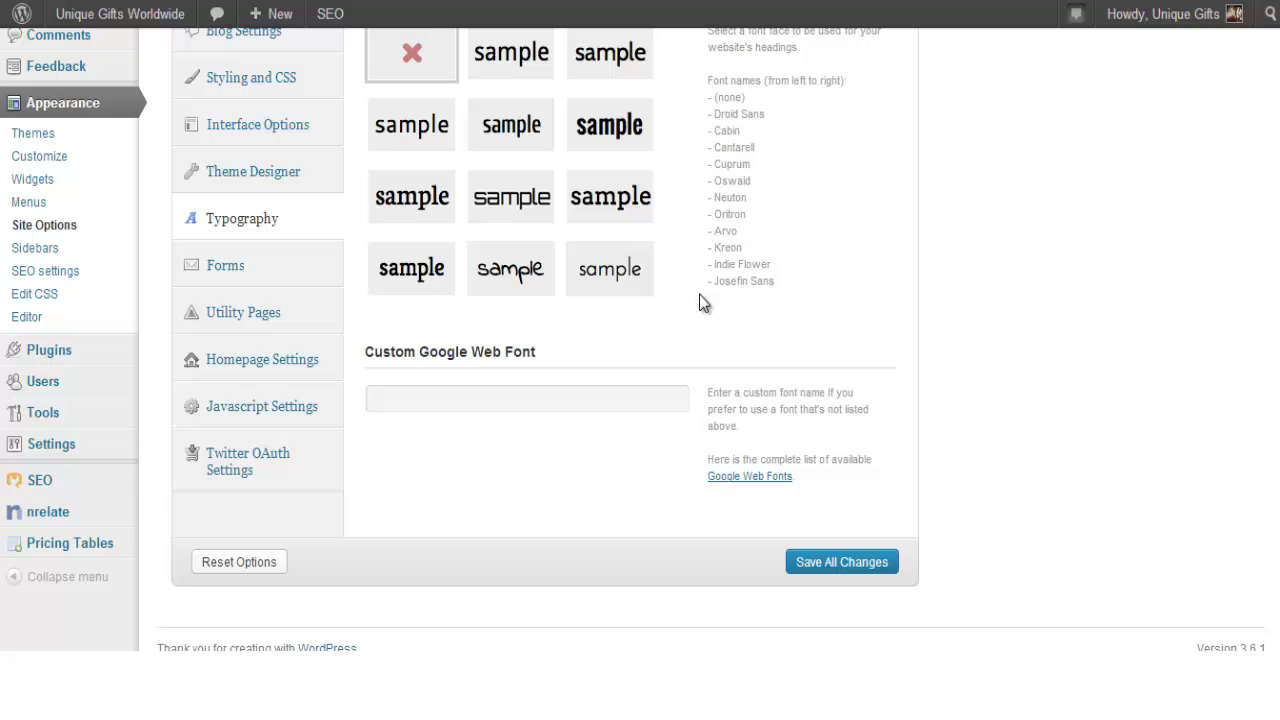
# - Review the Forms (contact form) options in Site Options
pyautogui.click(255, 284)
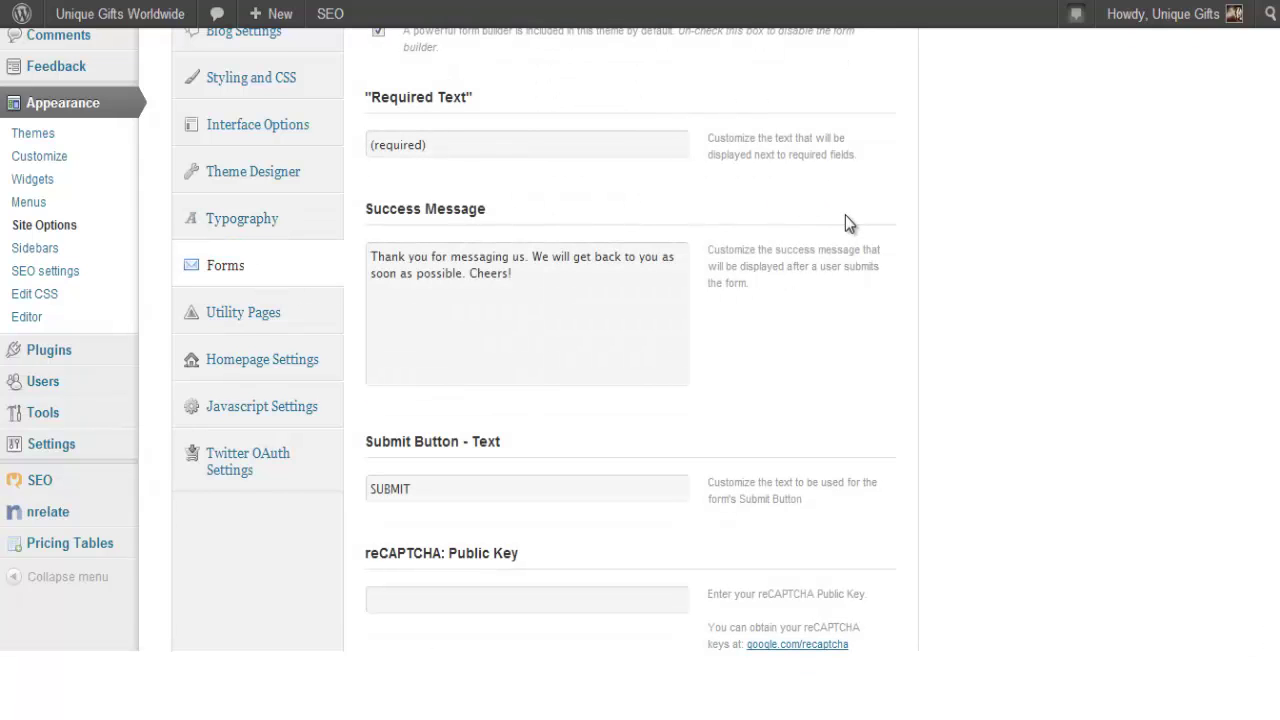
pyautogui.scroll(-3, 737, 229)
pyautogui.scroll(-2, 737, 227)
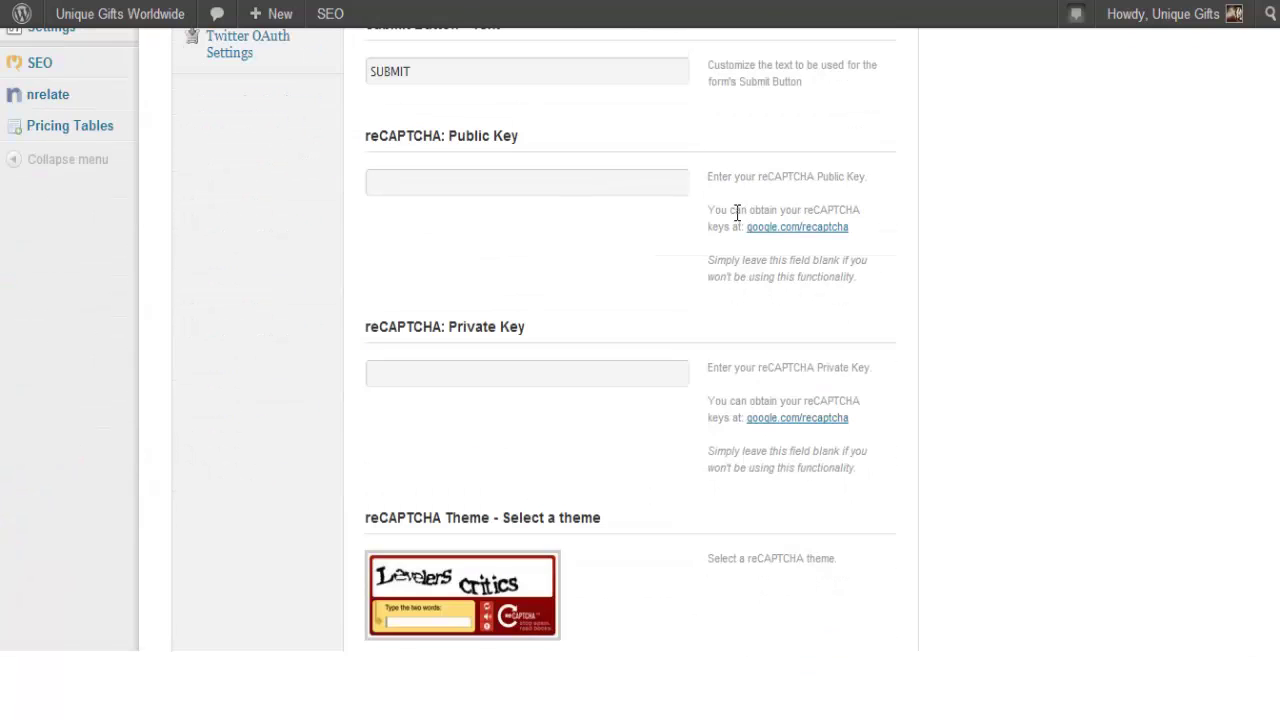
pyautogui.scroll(6, 737, 214)
pyautogui.scroll(-3, 526, 257)
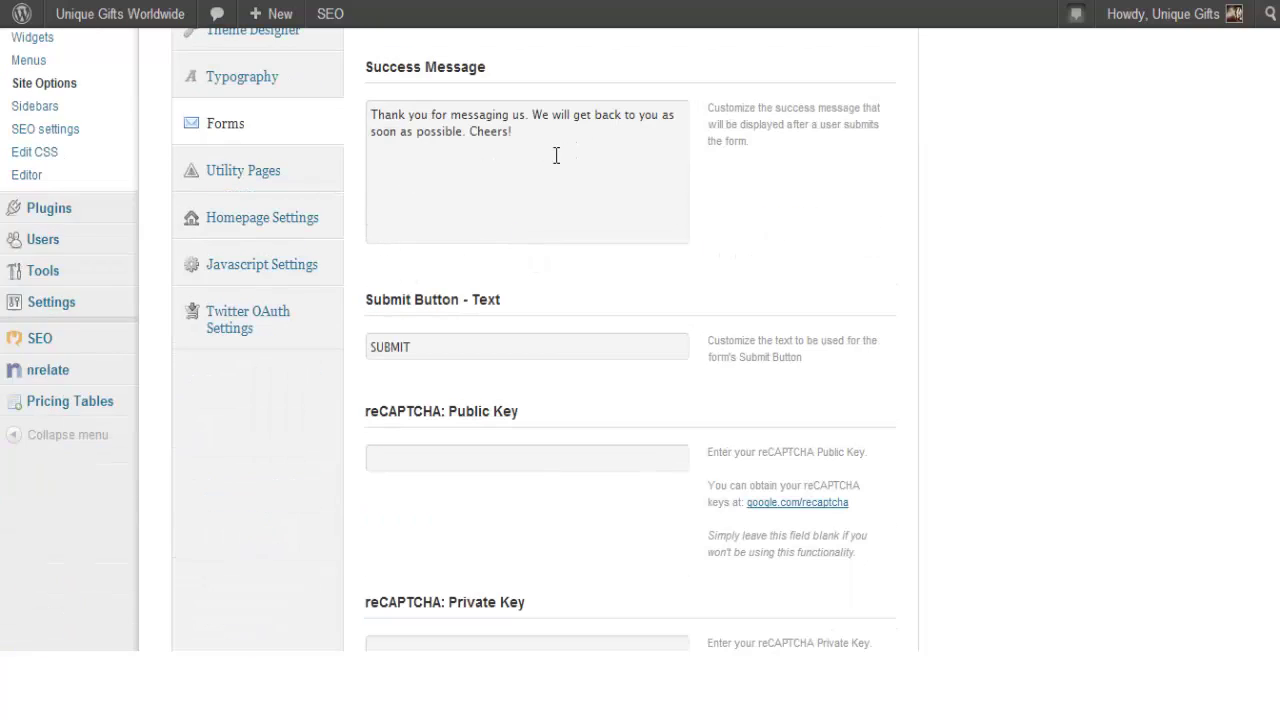
# - Review Utility Pages, then show Homepage Settings with slider time 8000 and CU3ER ID 1
pyautogui.click(278, 176)
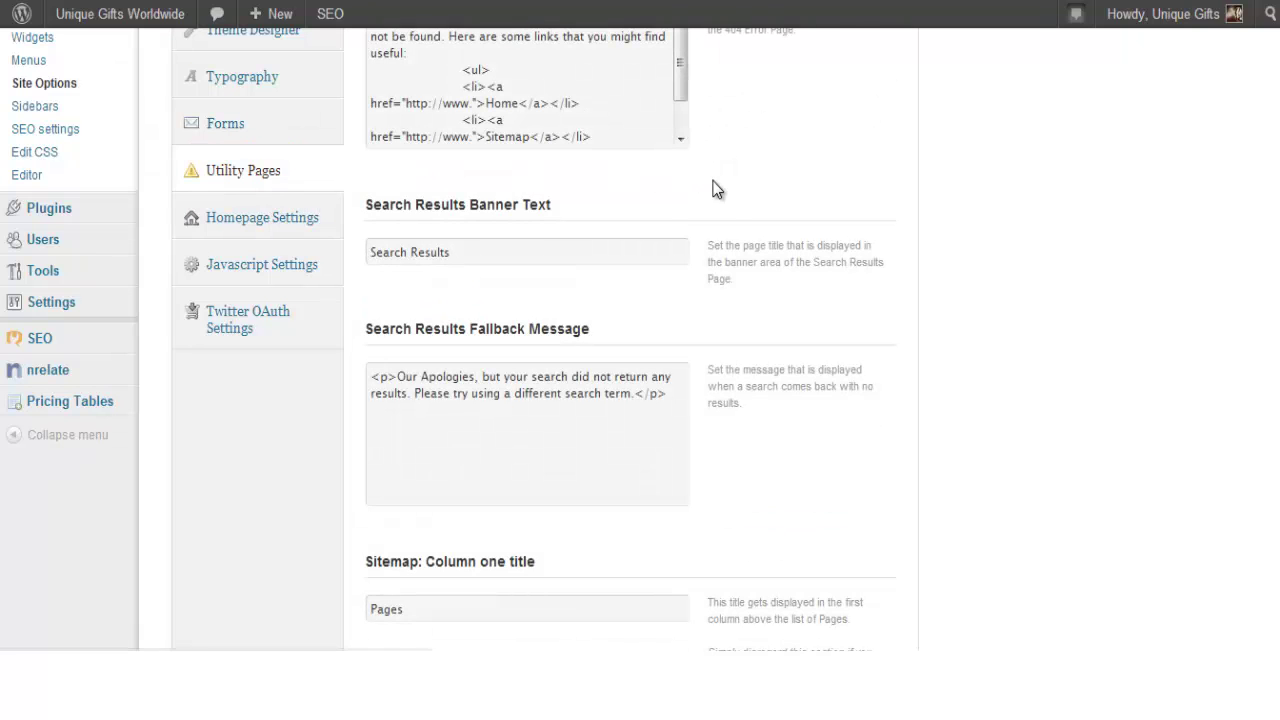
pyautogui.scroll(5, 677, 237)
pyautogui.scroll(-2, 642, 225)
pyautogui.scroll(-5, 642, 225)
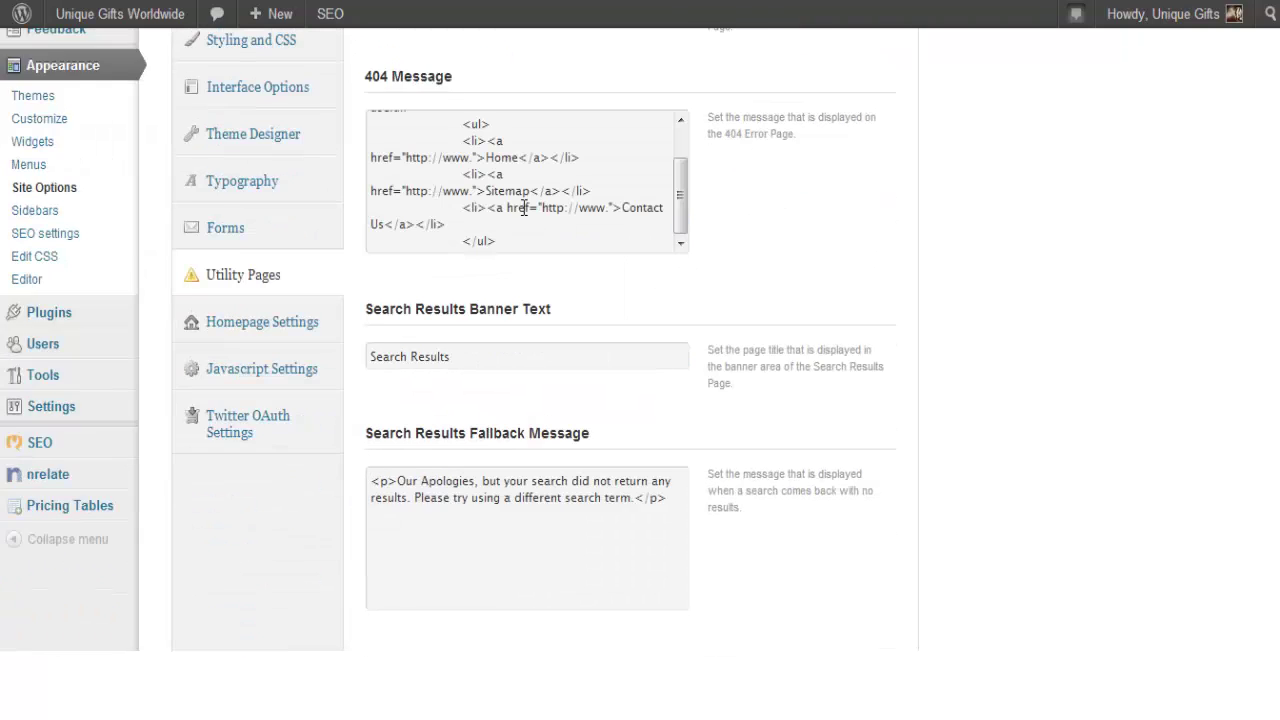
pyautogui.click(305, 240)
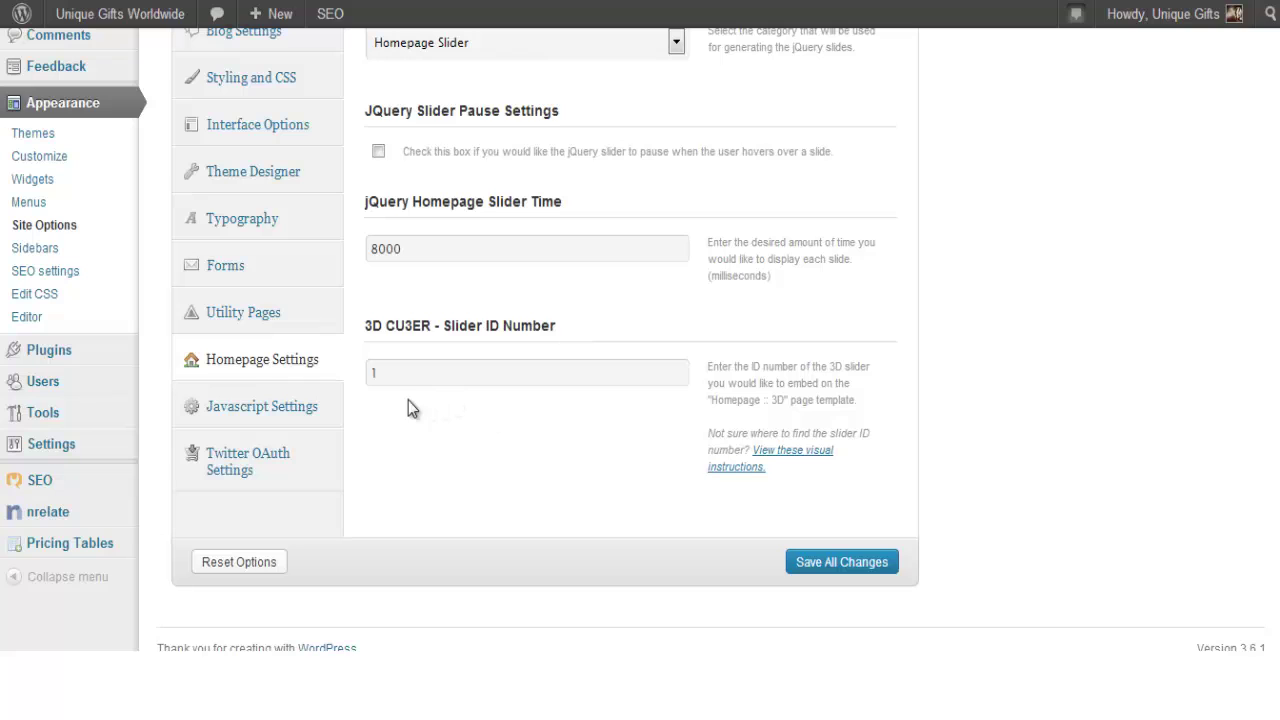
# - Show Javascript Settings: testimonial slider enabled with a 5000 ms slider time
pyautogui.click(288, 408)
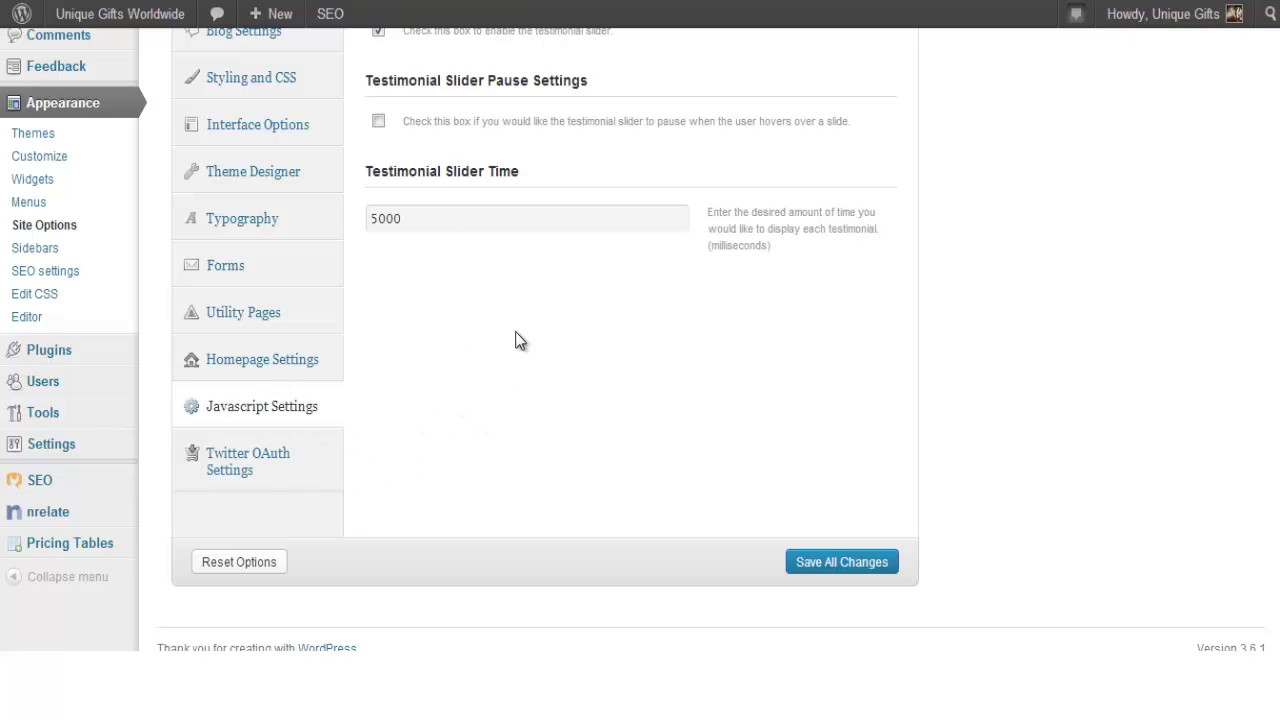
pyautogui.scroll(2, 530, 305)
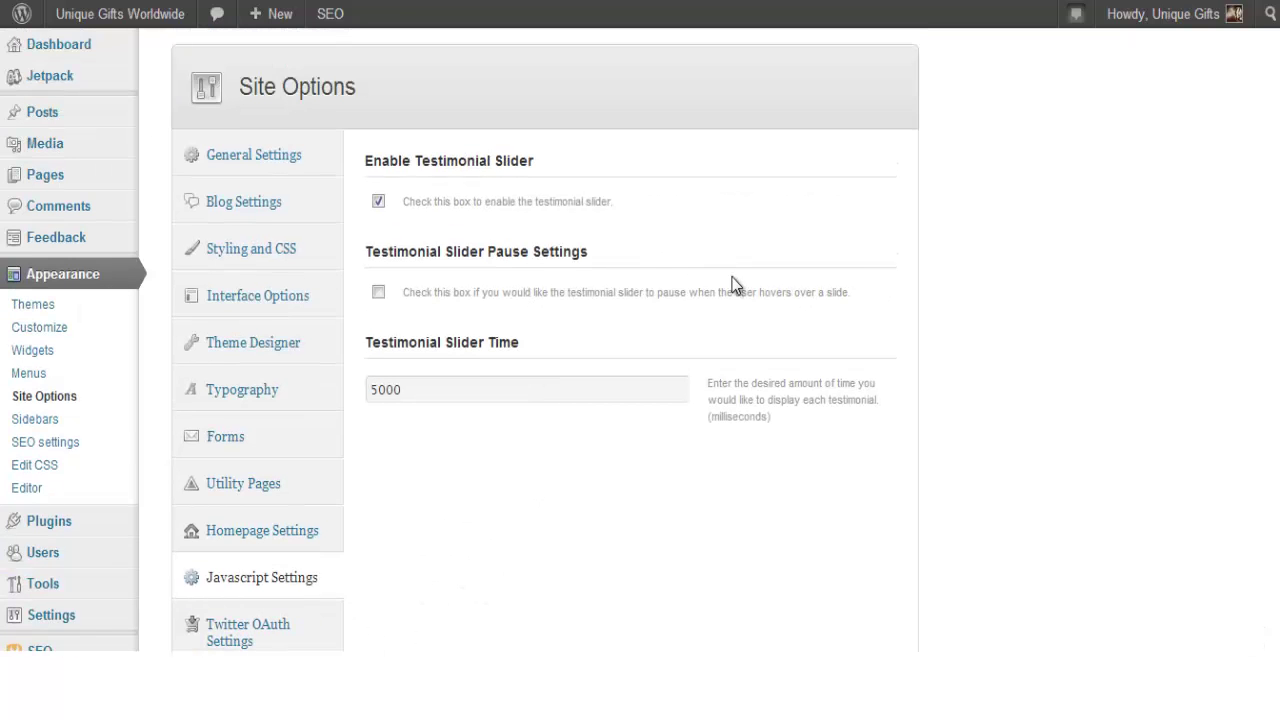